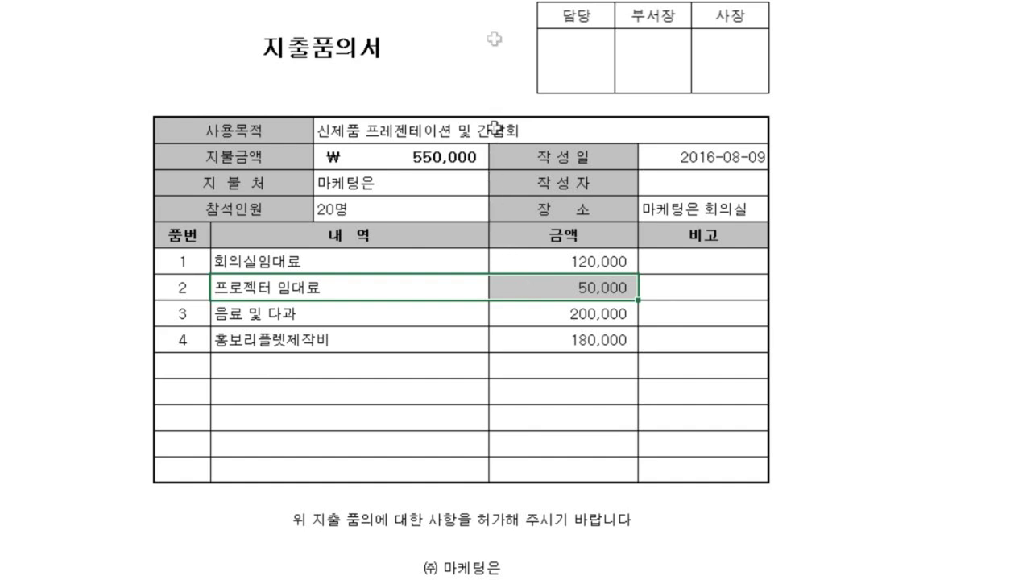
- Narrow the 내역 column of the finished 지출품의서 form slightly
left_click(502, 290)
mouse_move(488, 1)
left_mouse_down()
mouse_move(448, 1)
mouse_move(500, 0)
mouse_move(480, 1)
left_mouse_up()
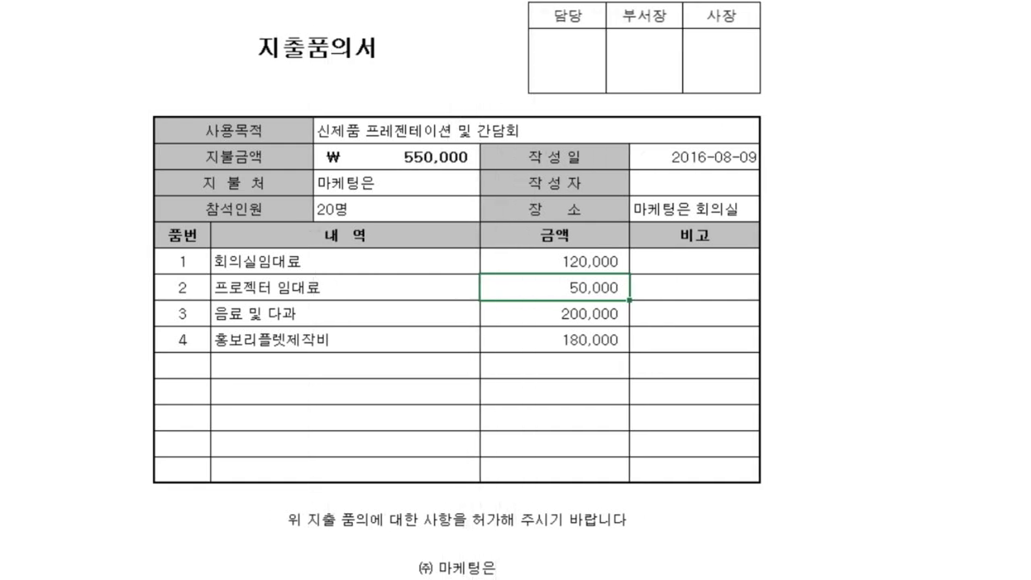
left_click(662, 286)
left_click(686, 288)
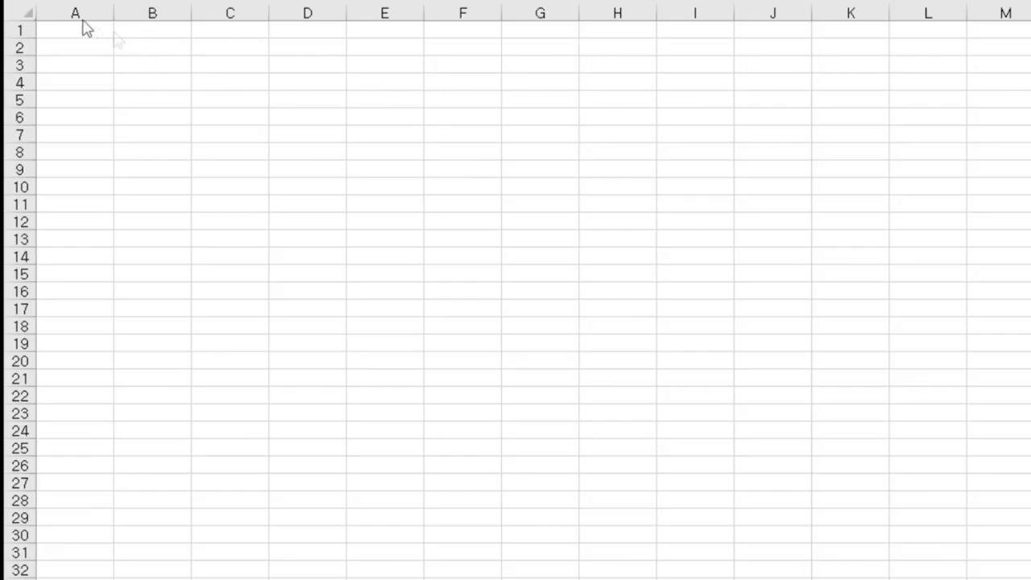
- Narrow all columns of the blank sheet equally until the cells form a grid of small squares
left_click(24, 13)
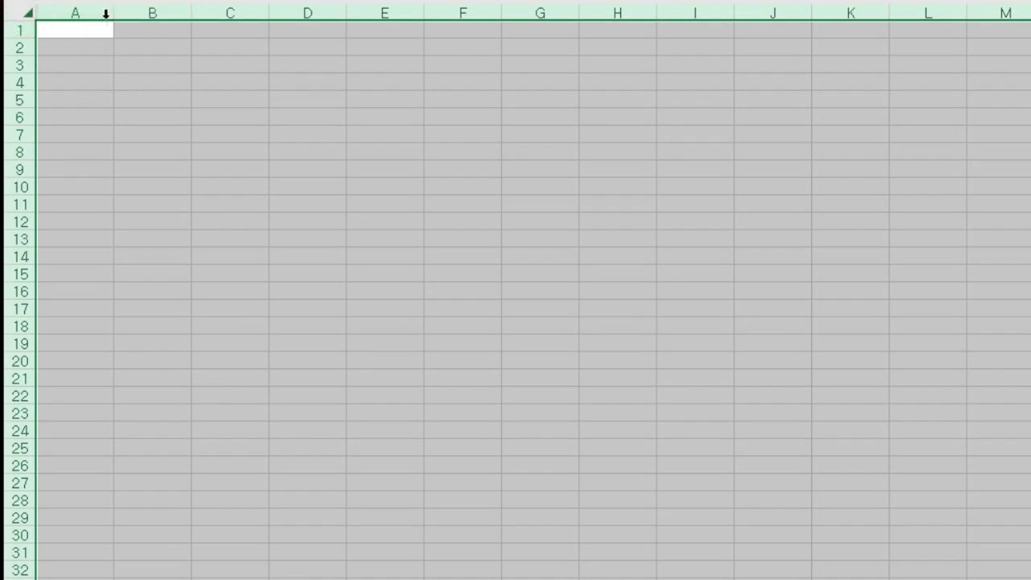
left_click_drag(113, 14, 53, 14)
left_click(140, 152)
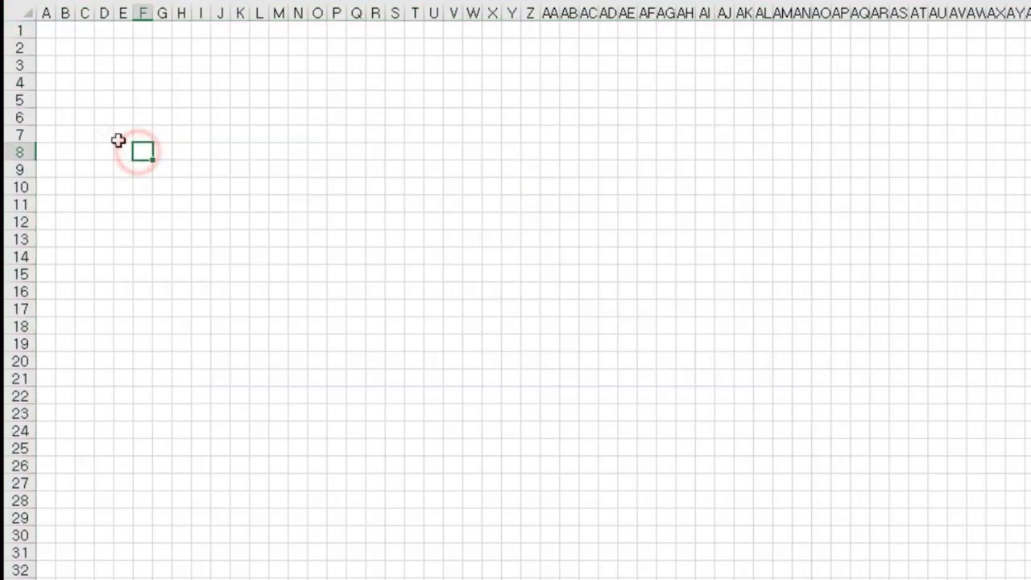
- Merge the ranges A4:H4, J7:S7 and U8:Z16 into three separate blocks on the square grid
left_click_drag(53, 77, 184, 79)
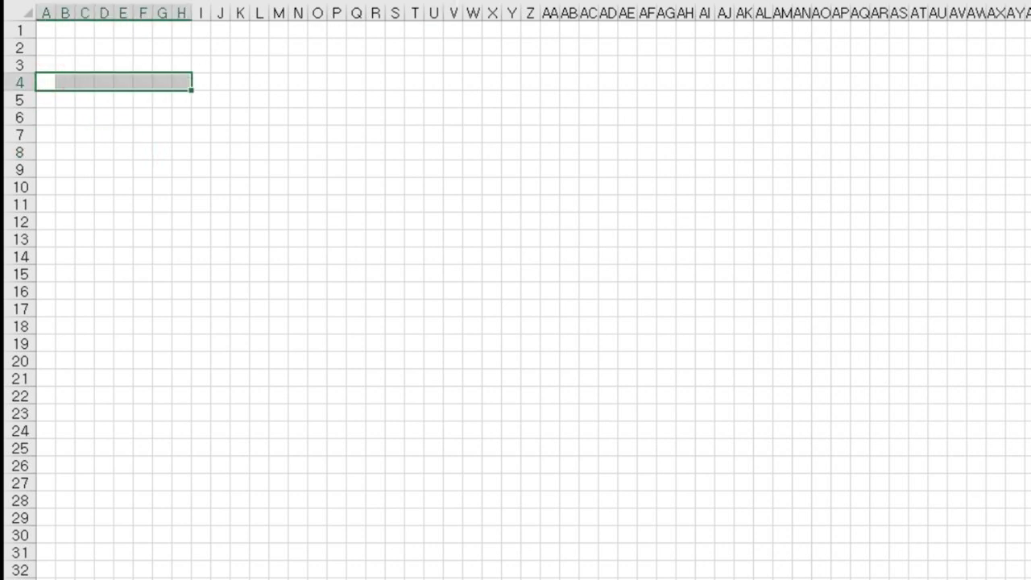
left_click(515, 0)
left_click_drag(220, 132, 534, 285)
left_click(483, 0)
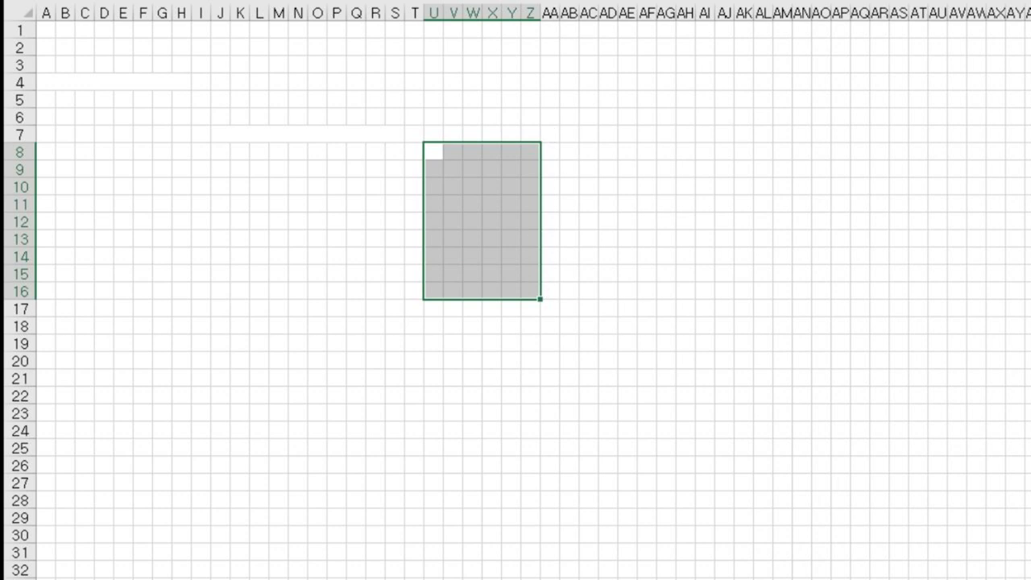
left_click(551, 2)
left_click(607, 238)
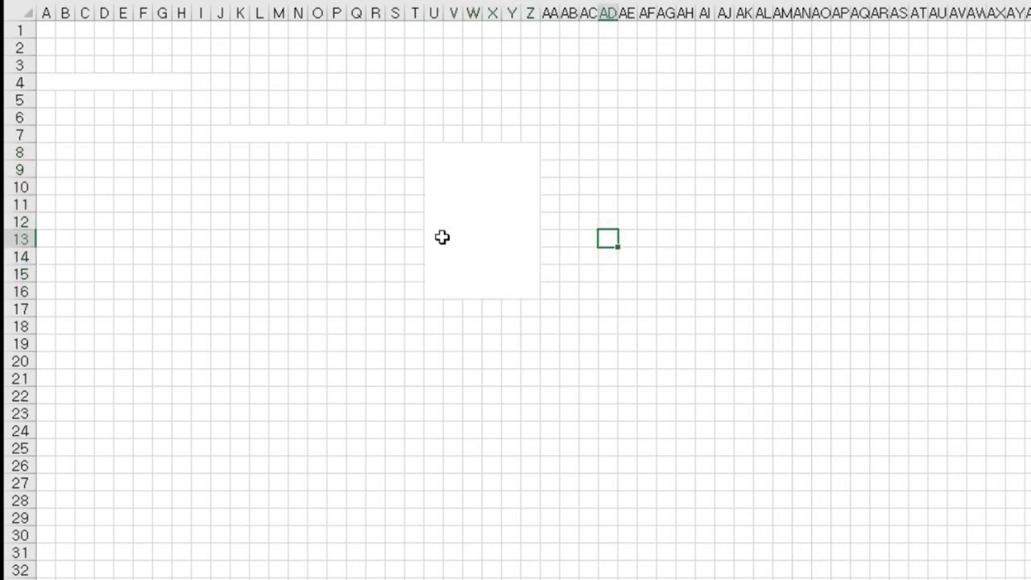
- Widen all columns of the grid sheet equally to about twice the default column width
left_click(21, 6)
left_click_drag(55, 12, 175, 32)
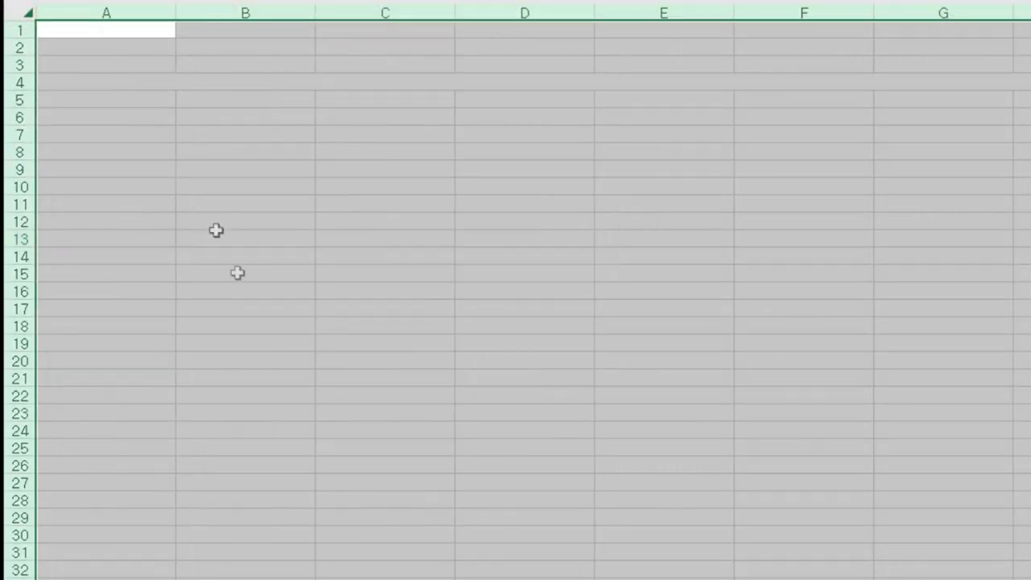
left_click(237, 249)
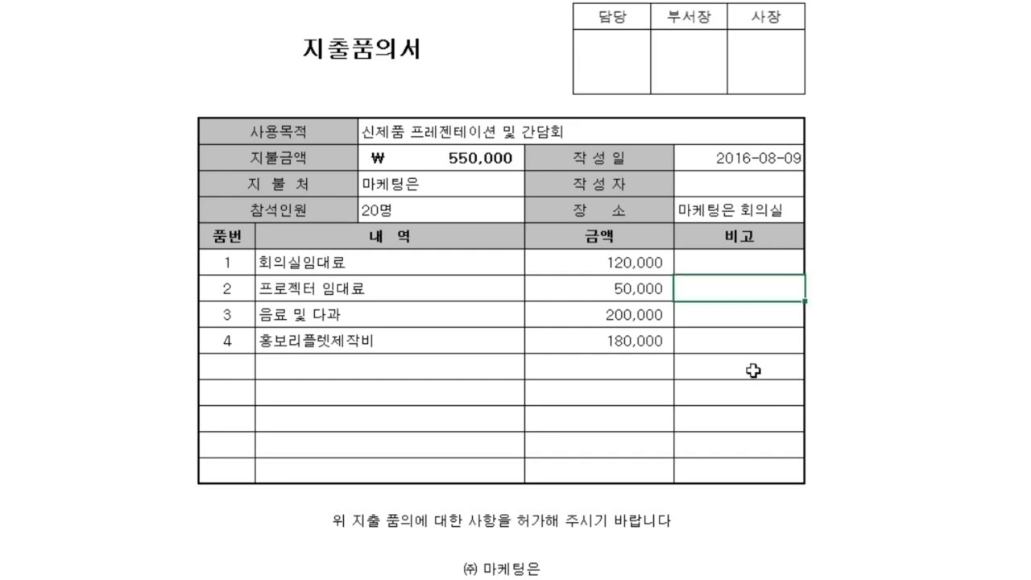
- Examine how the 사용목적, 품번, 지불금액 and 작성일 cells of the finished 지출품의서 form are divided into columns
left_click(240, 135)
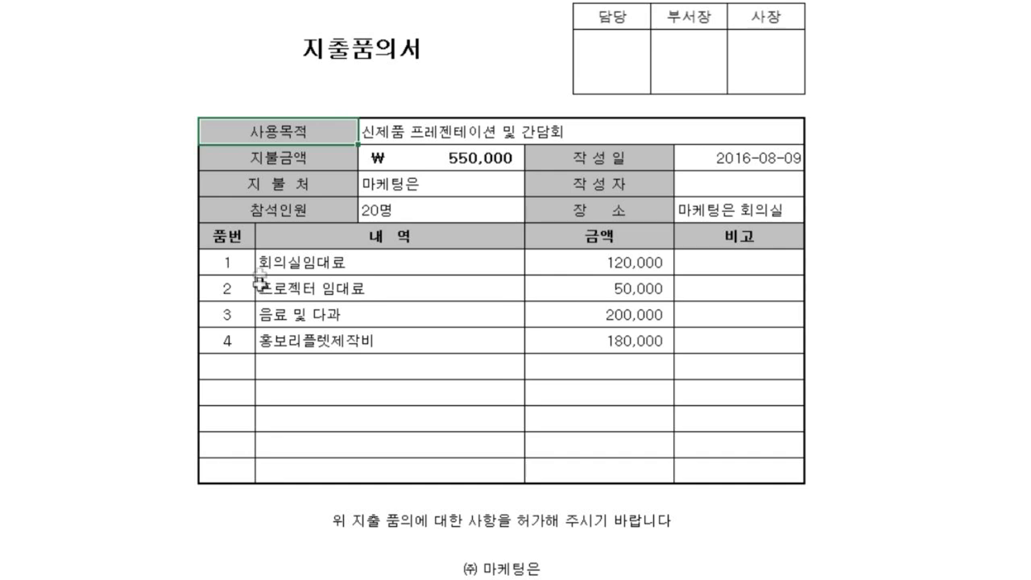
left_click(235, 237)
left_click_drag(239, 462, 228, 220)
left_click(230, 239)
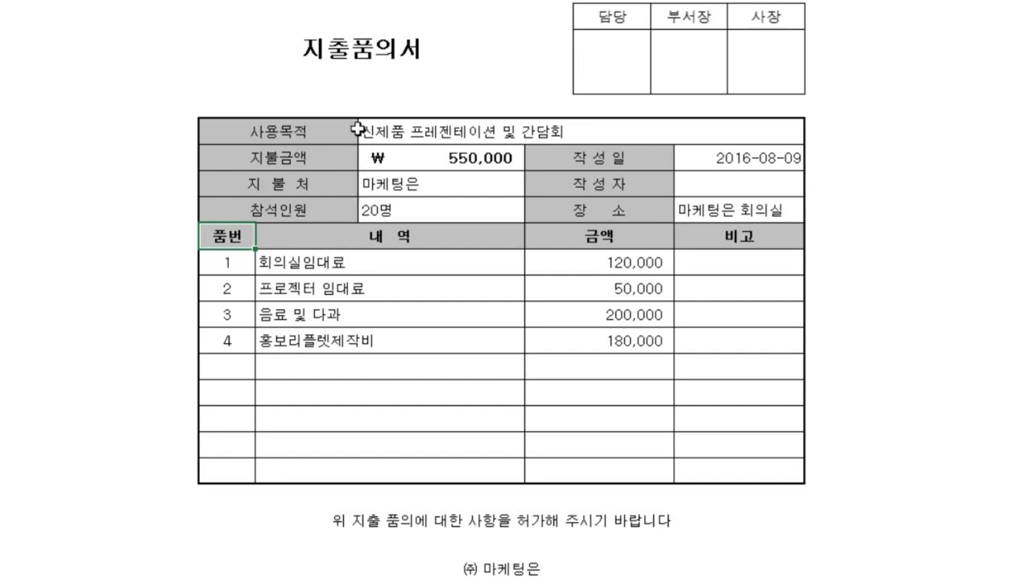
left_click(419, 156)
left_click(570, 164)
left_click(699, 163)
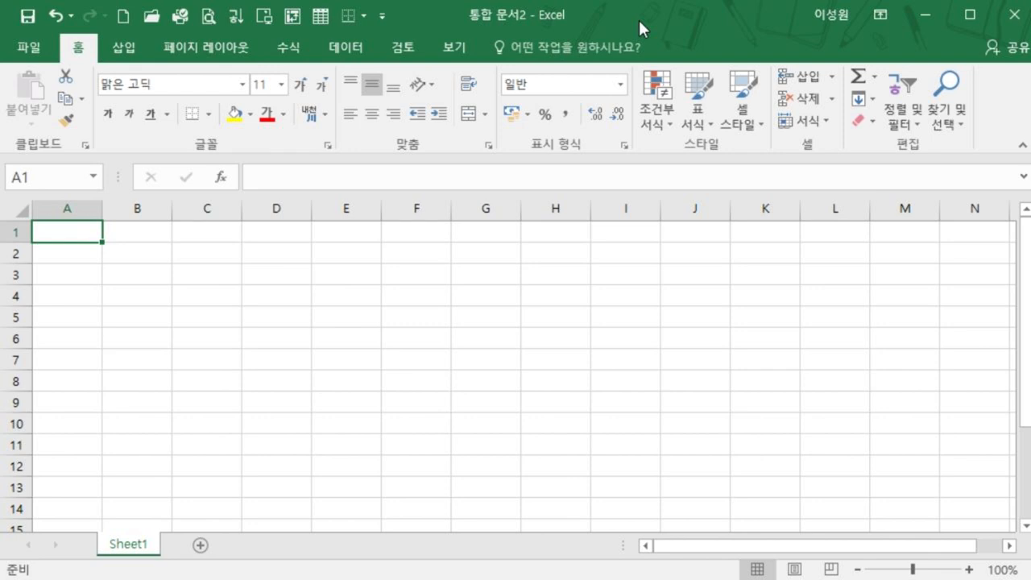
- View the blank workbook's print preview and return to the sheet so the page boundary line shows
left_click(219, 20)
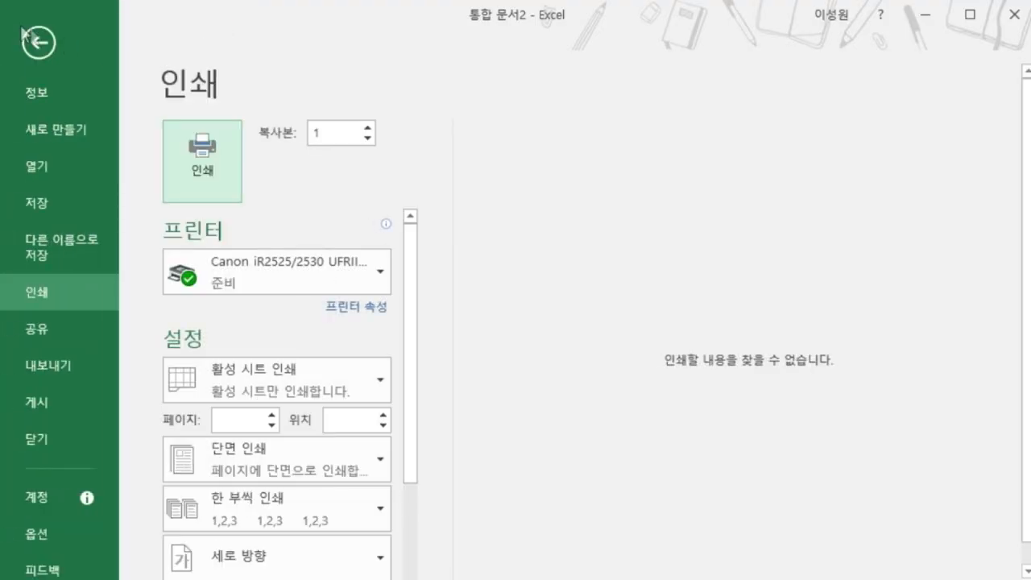
left_click(36, 40)
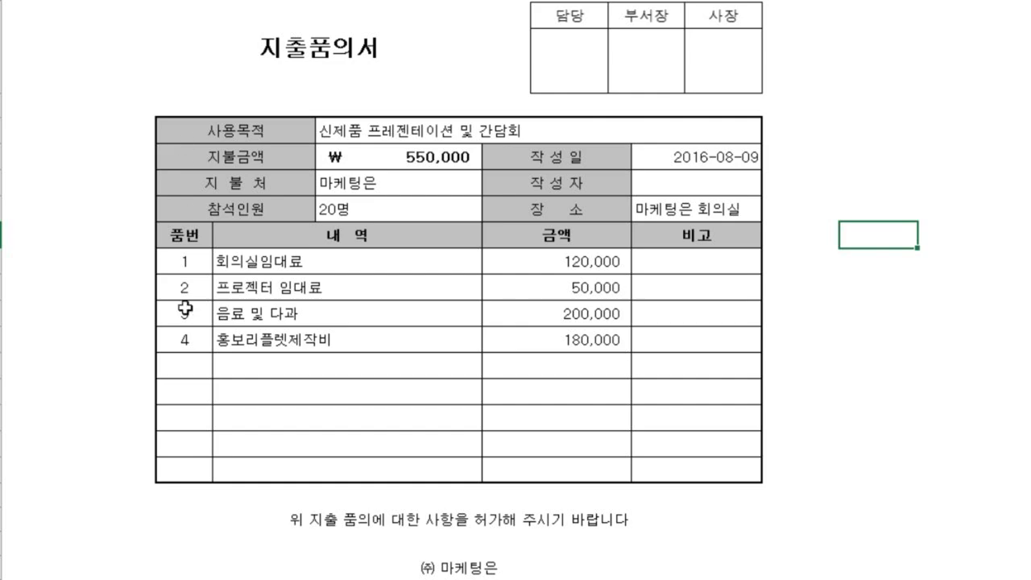
- Narrow column A for the item numbers and widen column B of the new sheet, following the finished form
left_click(174, 261)
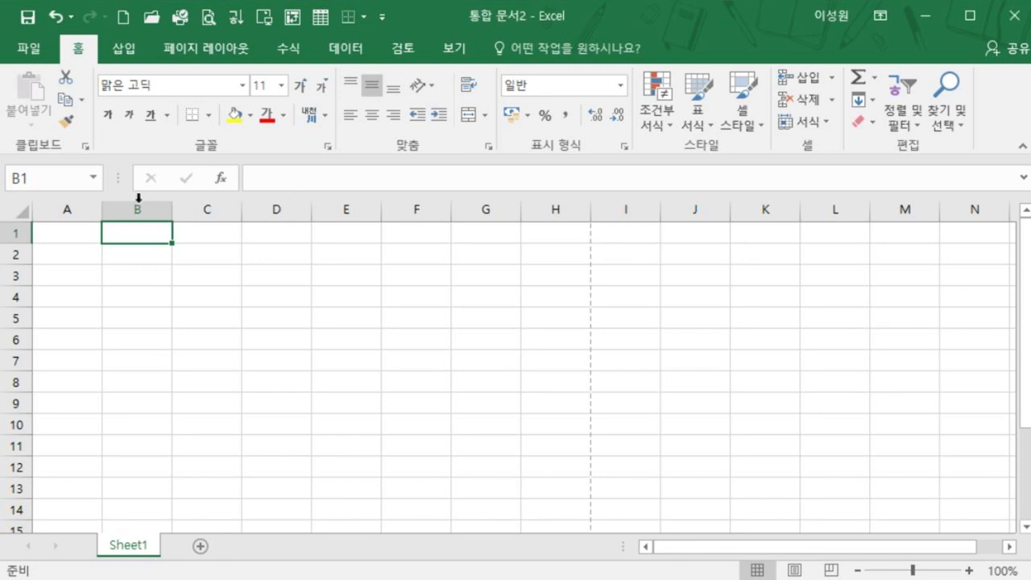
left_click_drag(101, 209, 82, 213)
left_click_drag(151, 211, 174, 215)
left_click(188, 209)
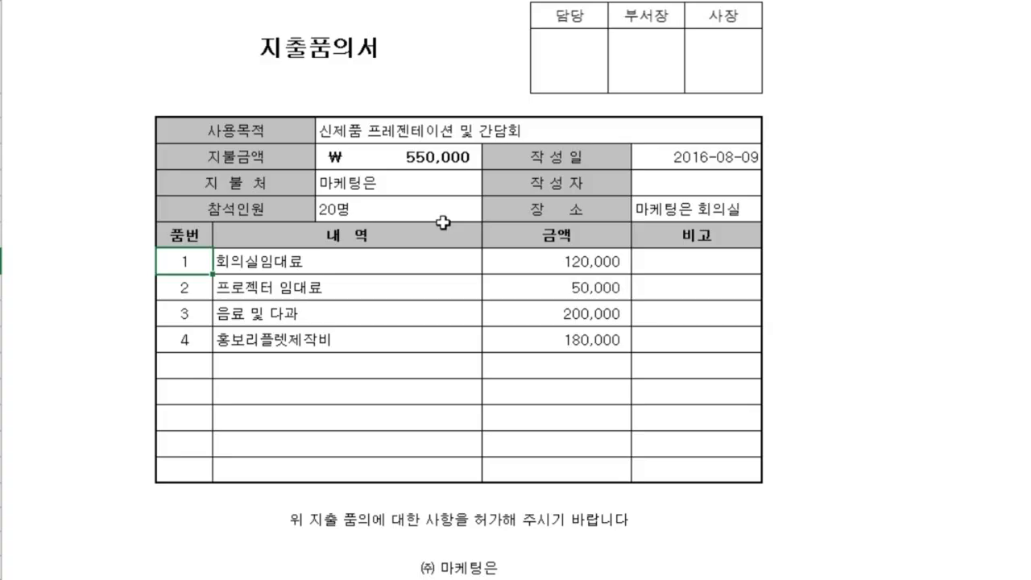
- Widen columns C, D and E so that column E ends at the page boundary line
left_click(393, 210)
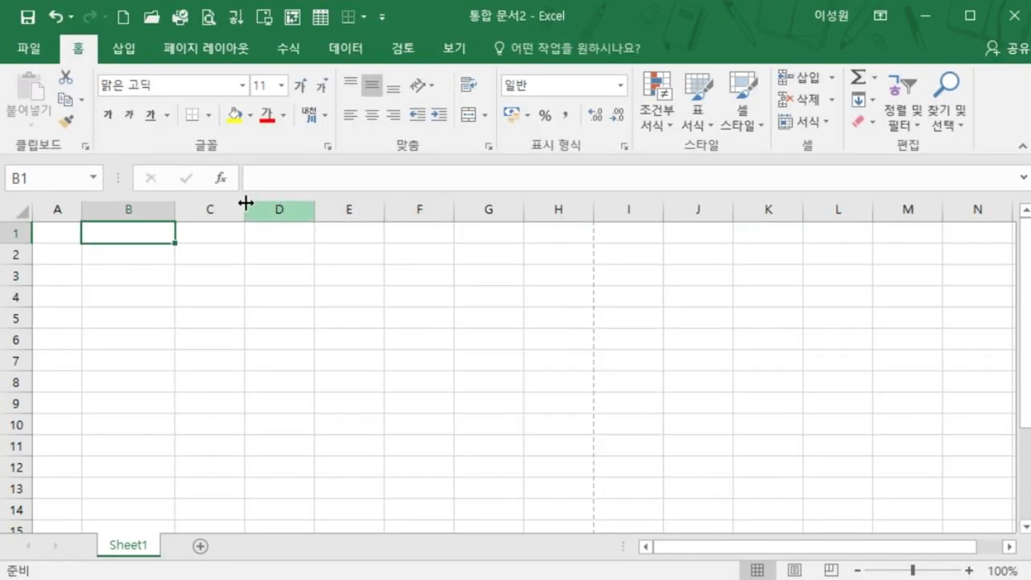
left_click_drag(244, 206, 341, 214)
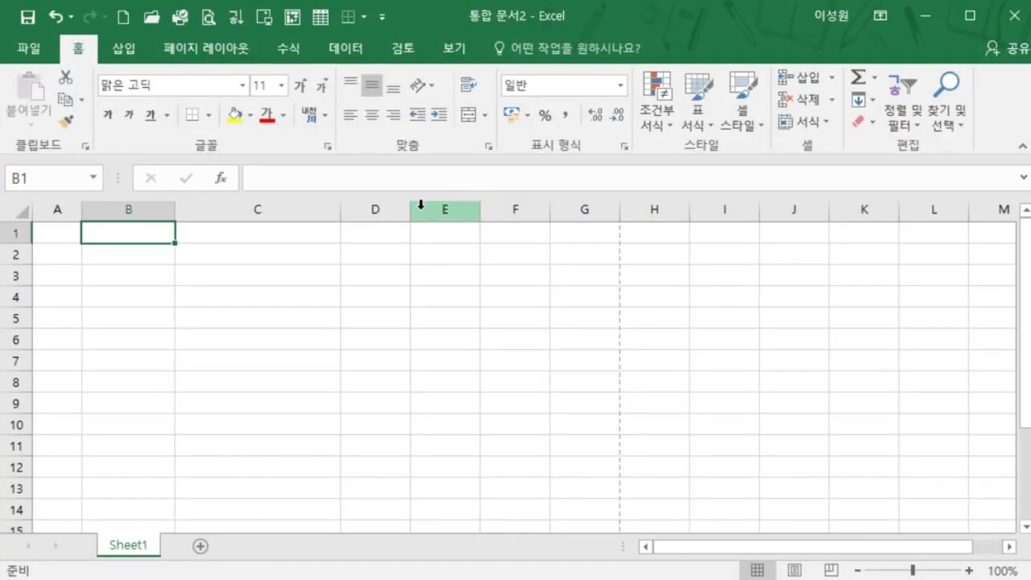
left_click_drag(411, 214, 453, 214)
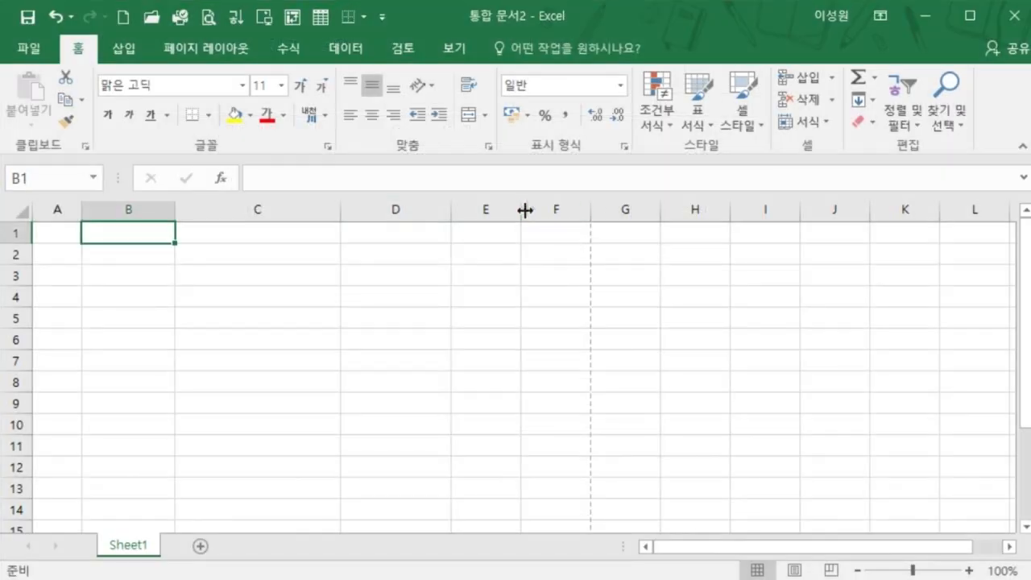
left_click_drag(525, 211, 595, 211)
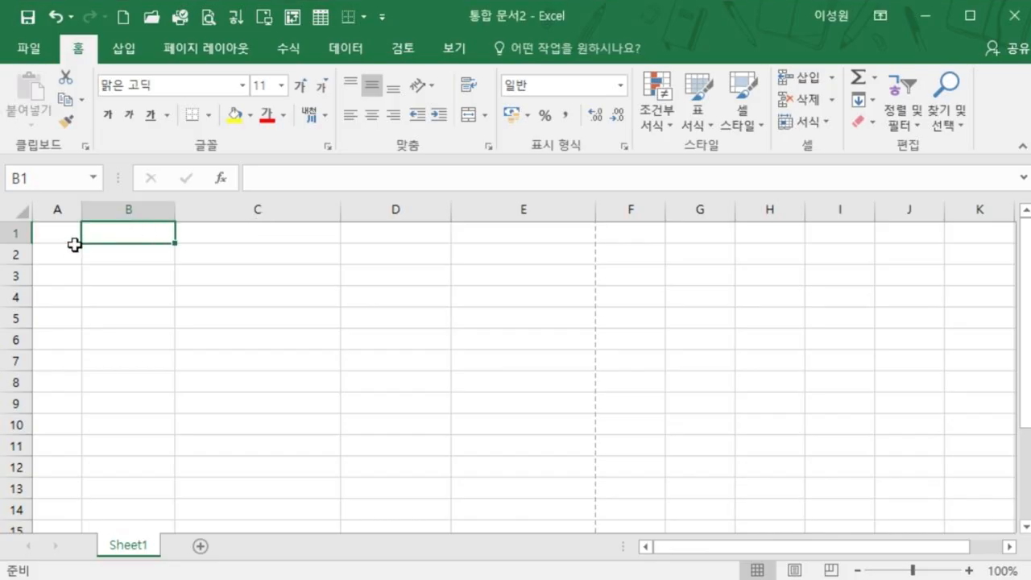
- Merge and center A3:B3 and fill the merged format down through row 6
left_click(72, 271)
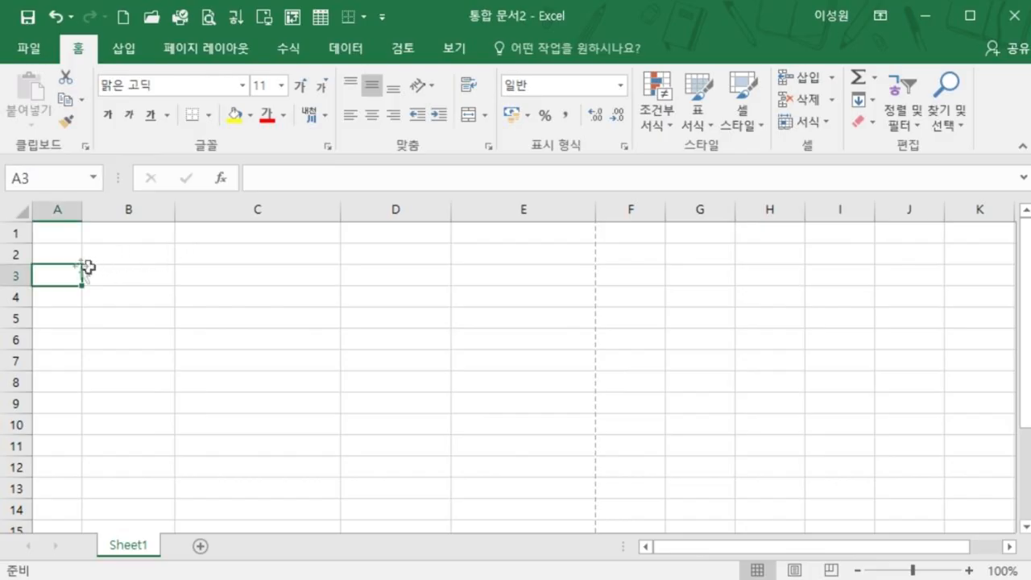
left_click_drag(57, 269, 142, 282)
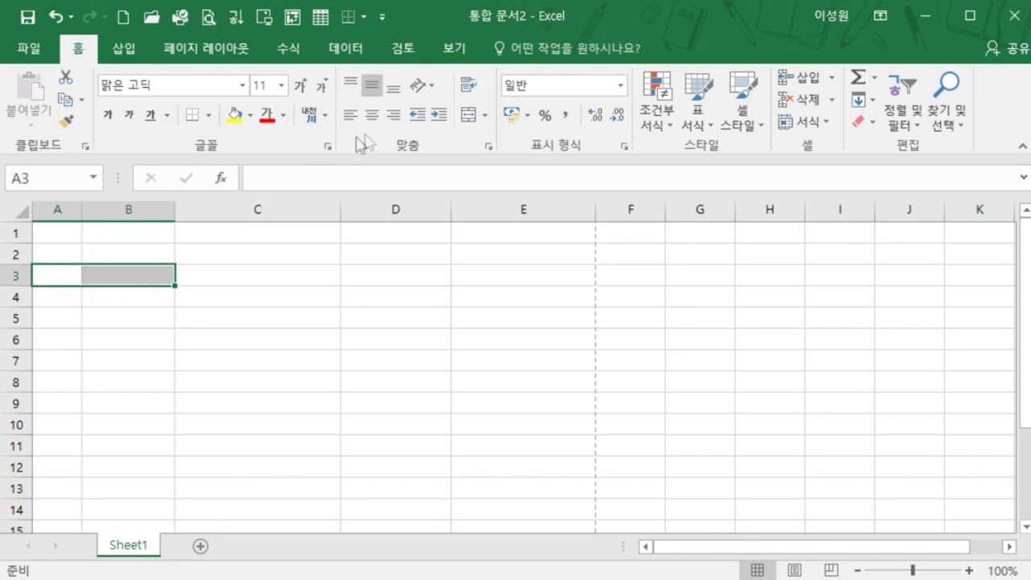
left_click(470, 117)
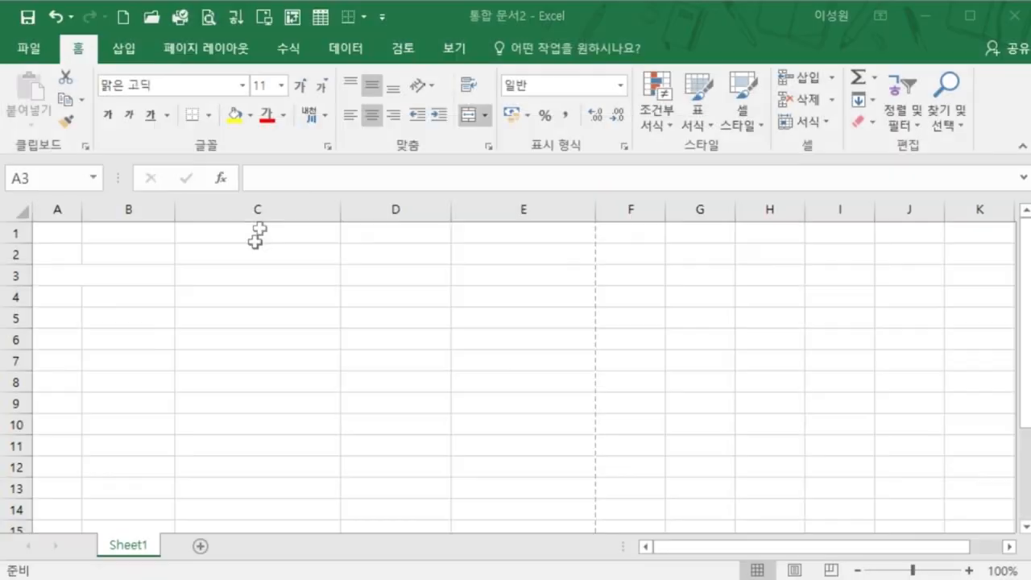
left_click_drag(173, 286, 175, 341)
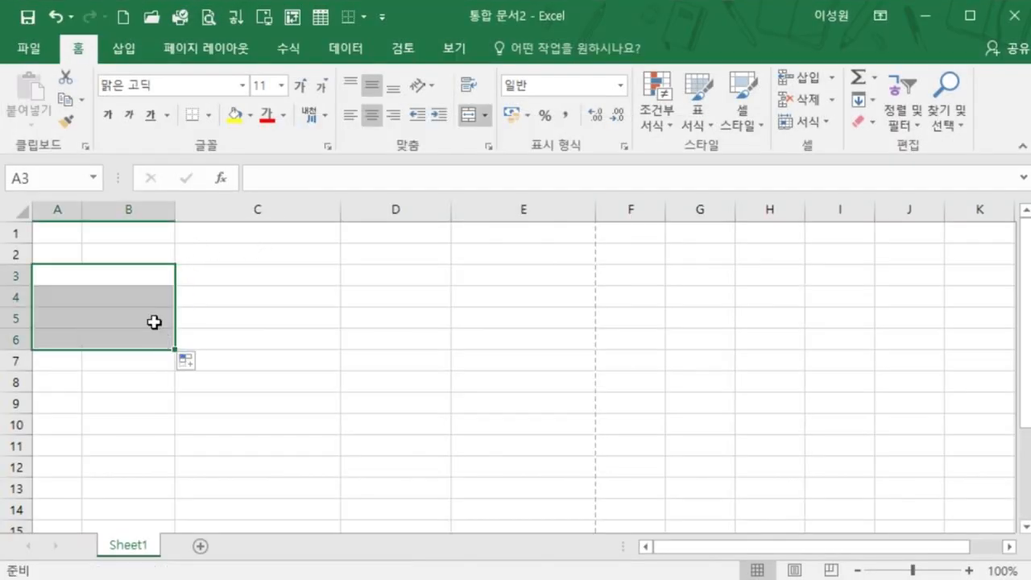
left_click(50, 363)
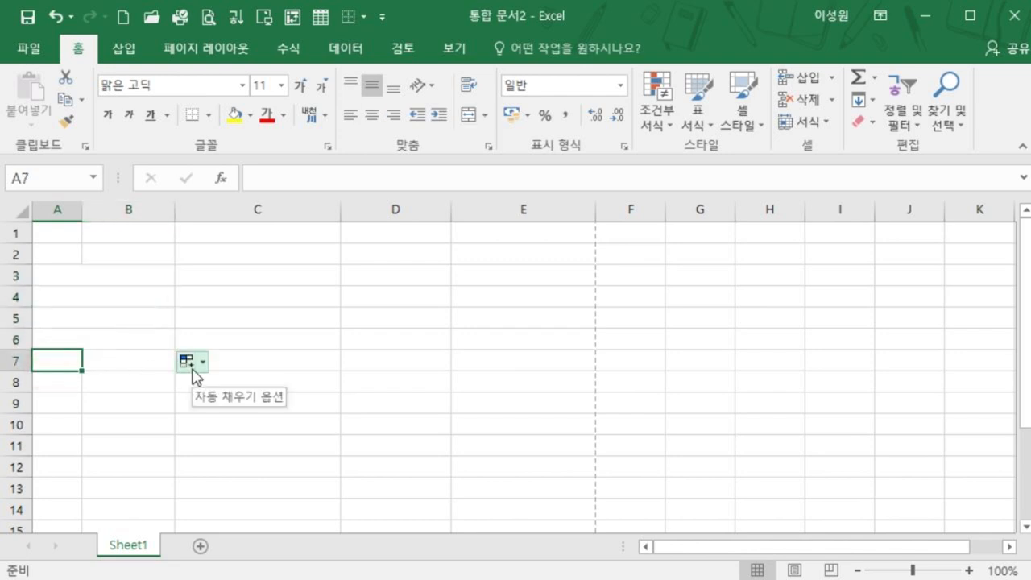
- Enter the labels 사용목적, 지불금액, 지불처 and 참석인원 in the merged cells A3 to A6
left_click_drag(138, 287, 137, 284)
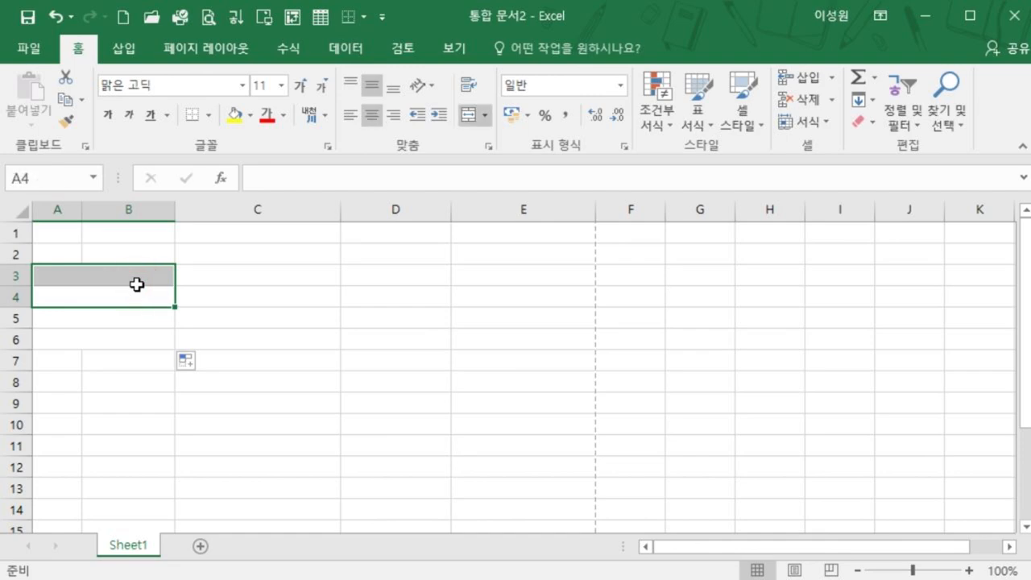
left_click(137, 285)
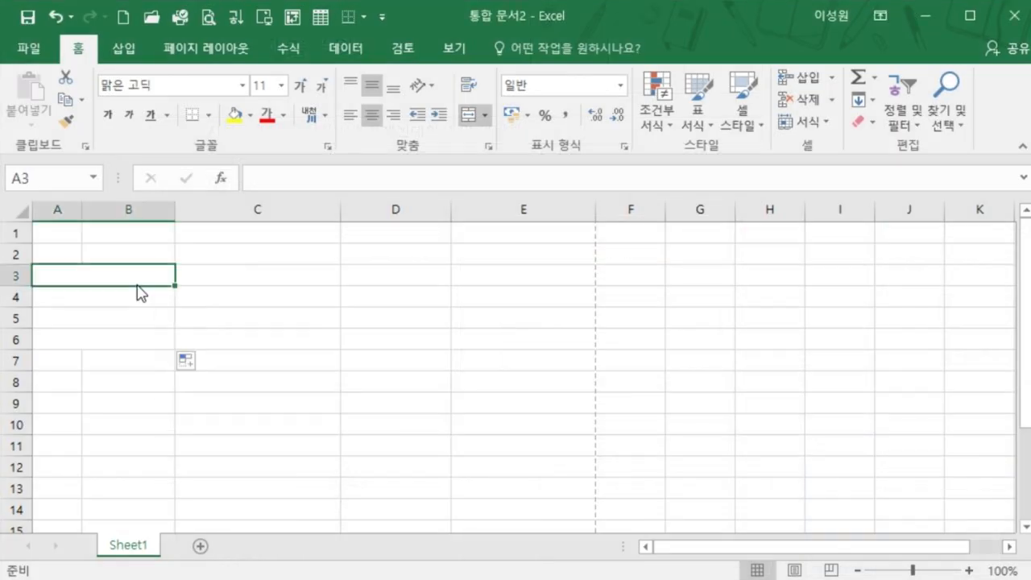
key("F2")
type("사용목적")
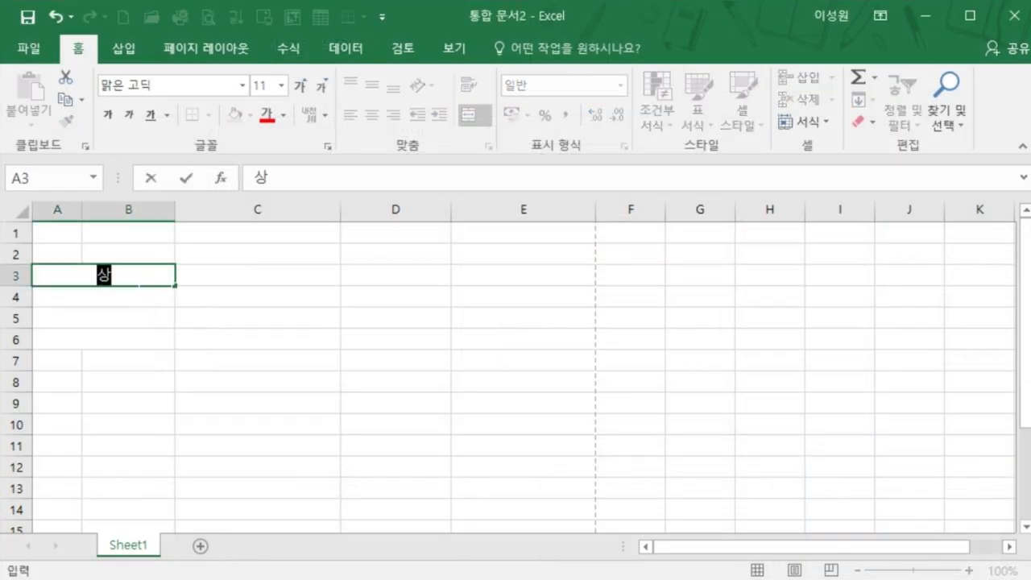
key("Return")
type("지불금액")
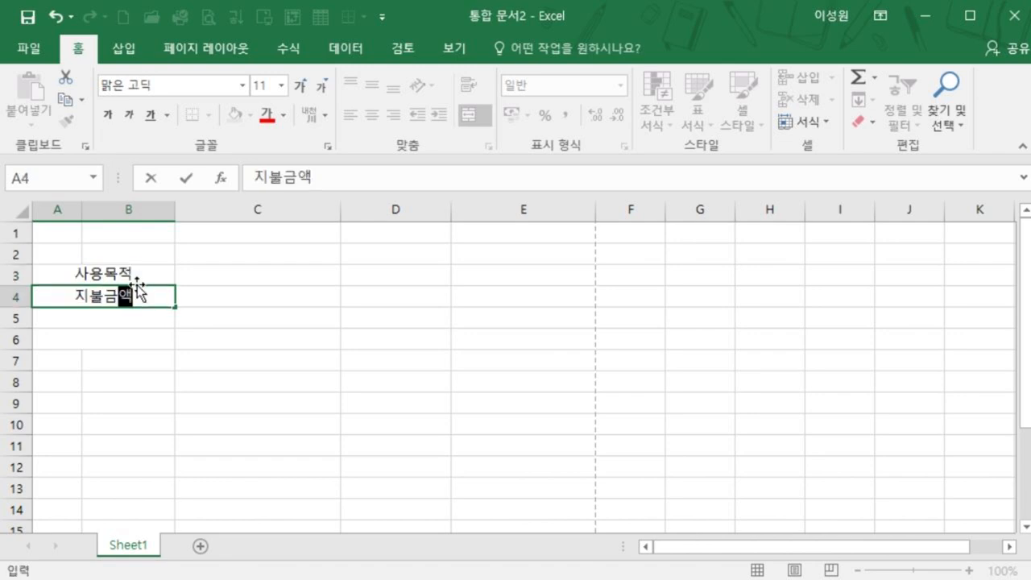
key("Return")
type("지불처")
key("Return")
type("참석인원")
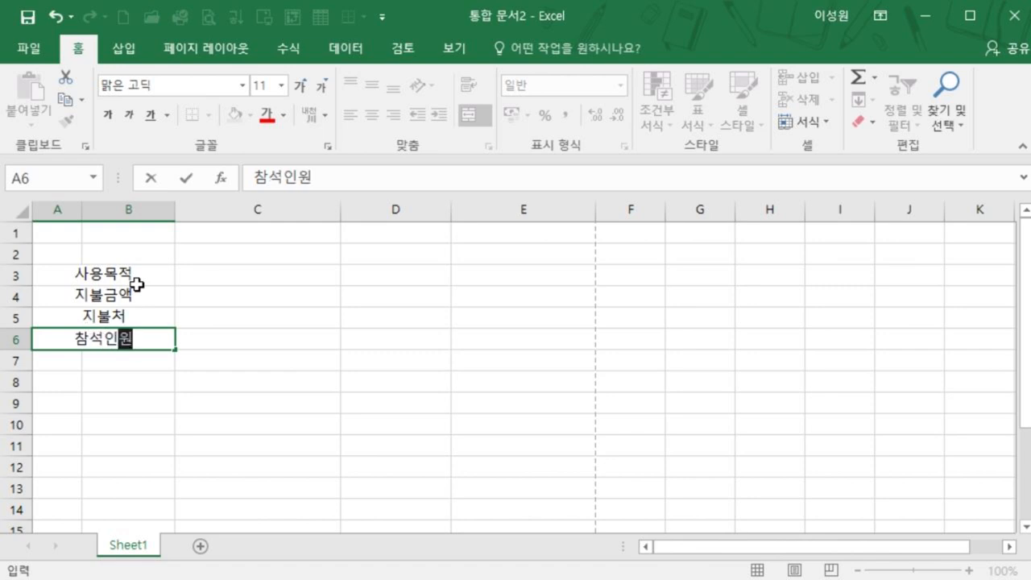
key("Return")
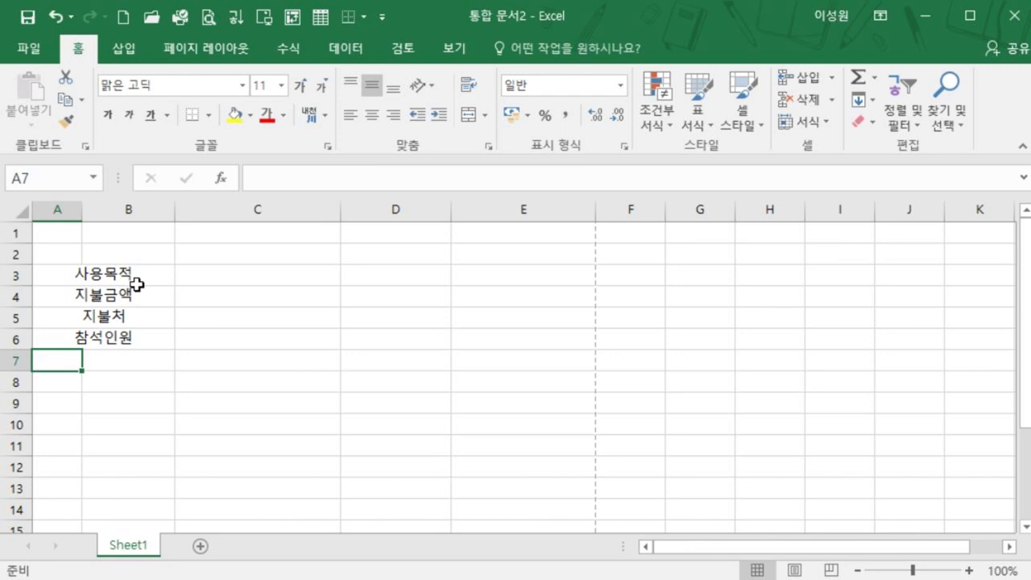
- Space out the label in A5 as "지 불 처" to match the width of the other labels
double_click(95, 317)
left_click(118, 317)
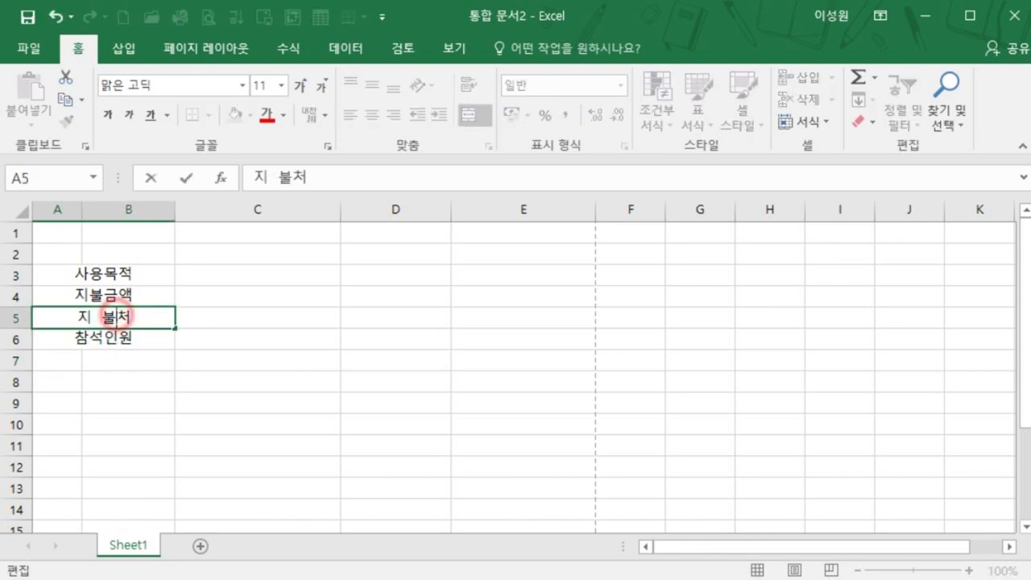
left_click(135, 344)
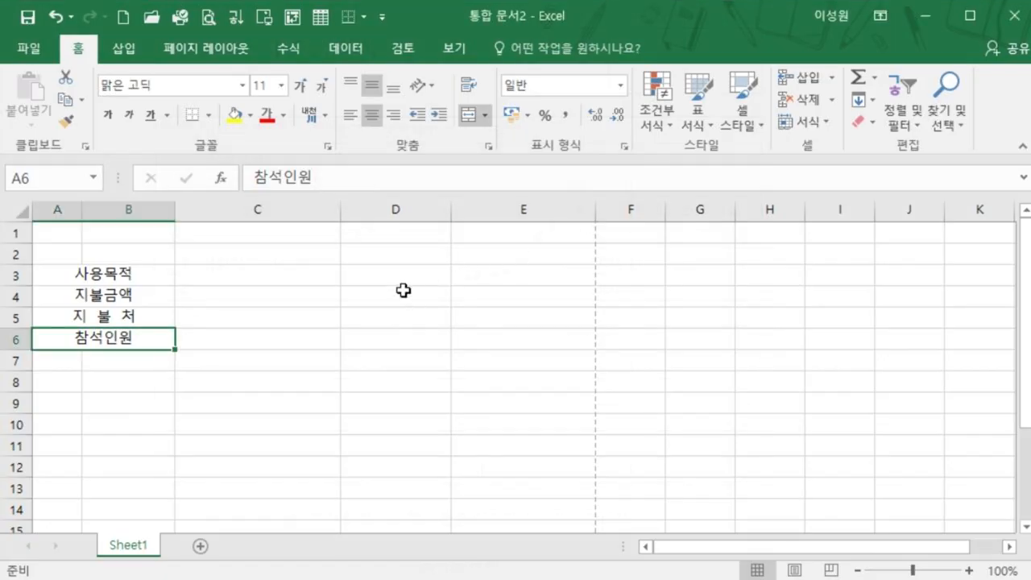
- Merge and center C3:E3 beside the 사용목적 label
left_click(410, 276)
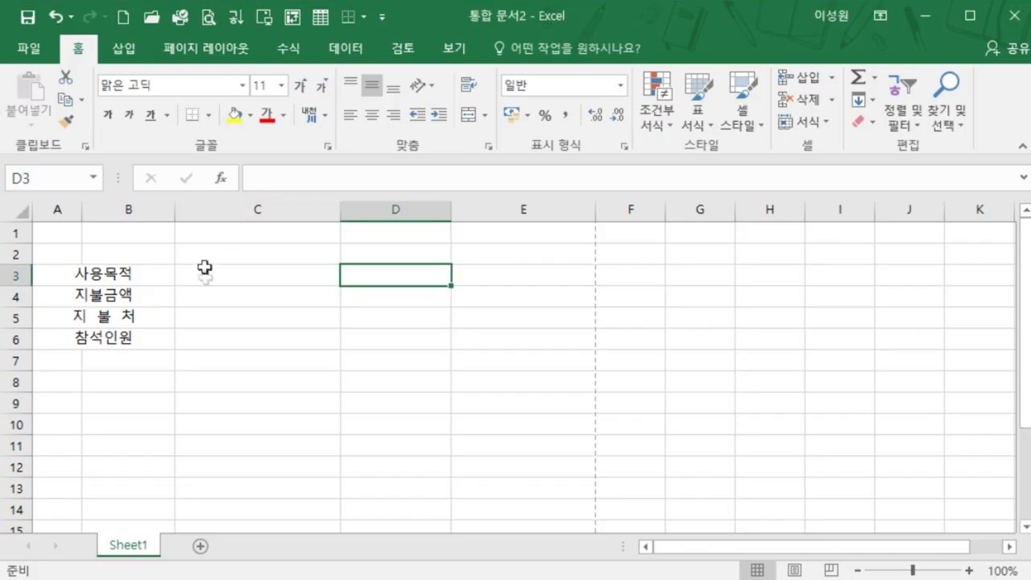
left_click(211, 274)
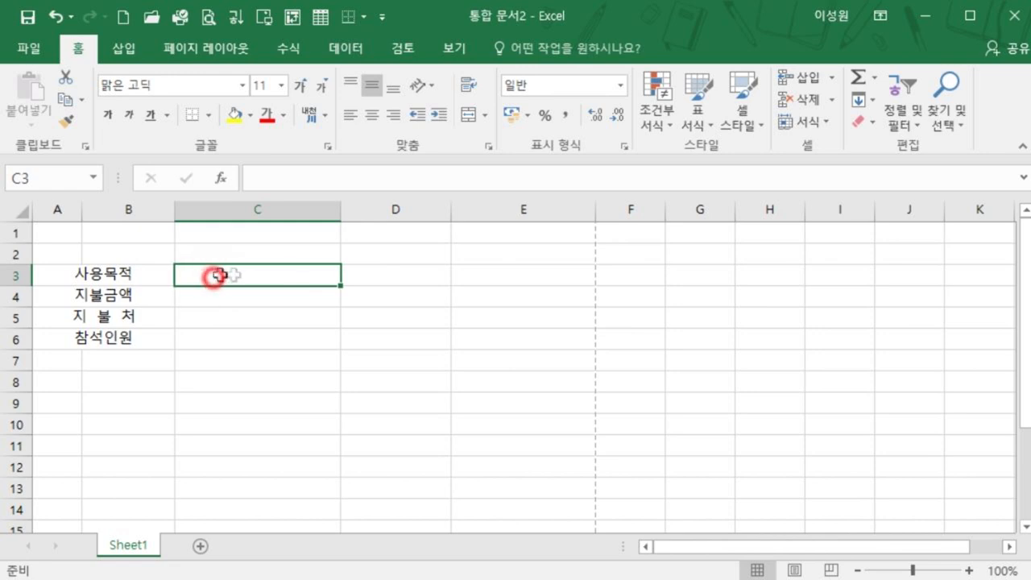
left_click_drag(214, 275, 586, 271)
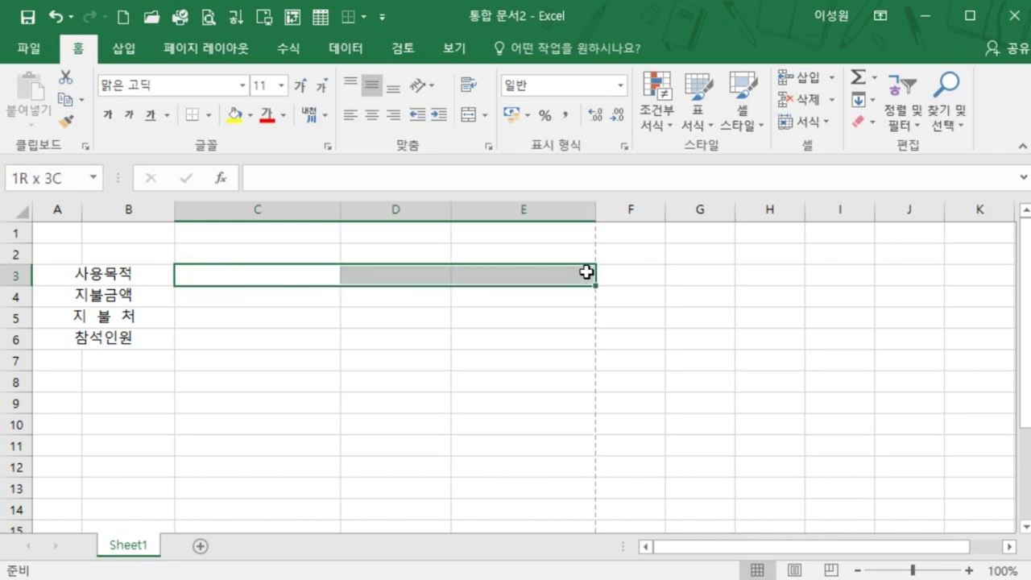
left_click(464, 112)
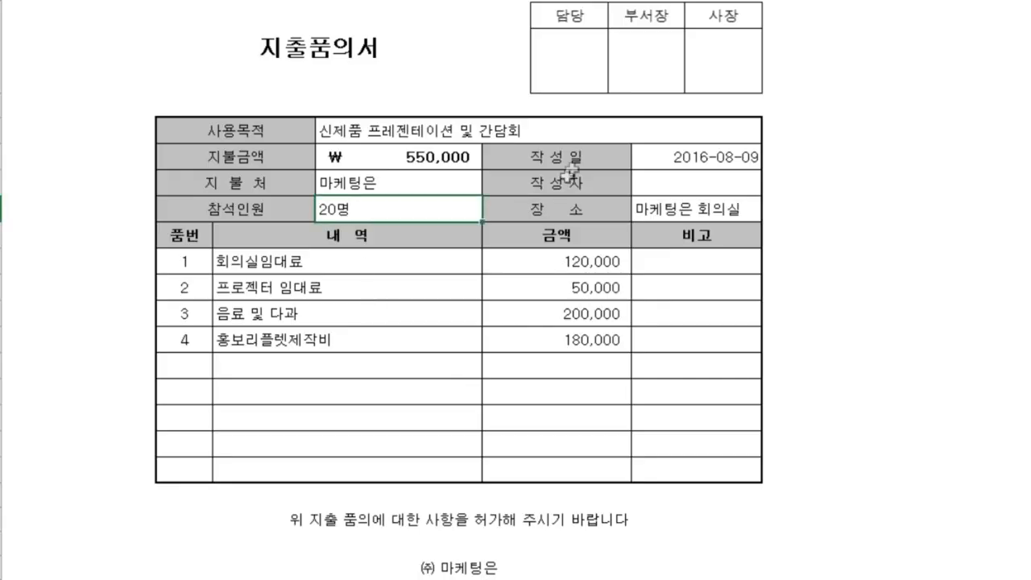
- Enter the spaced labels "작 성 일", "작 성 자" and "장 소" in cells D4 to D6
key("alt+Tab")
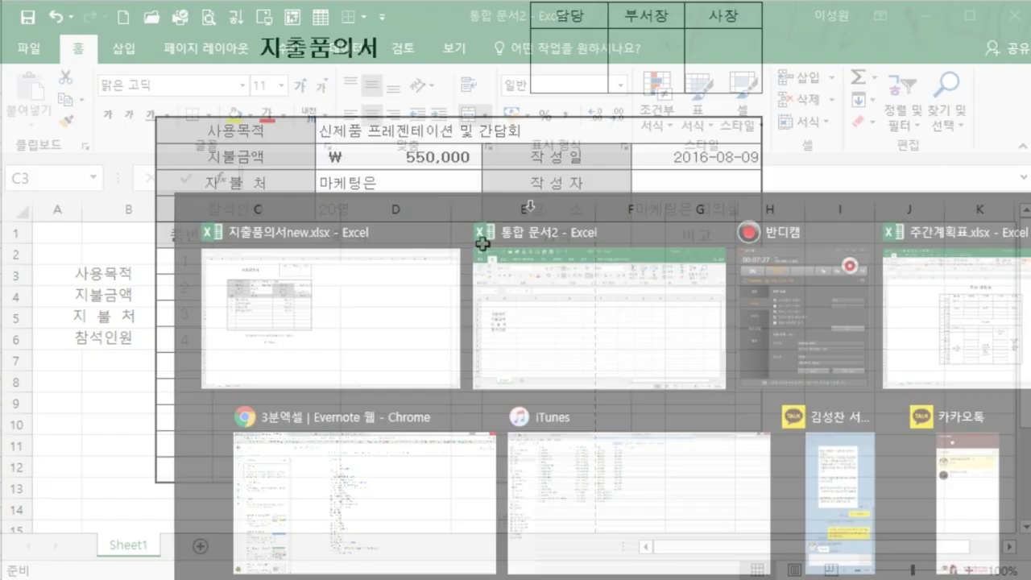
left_click(398, 296)
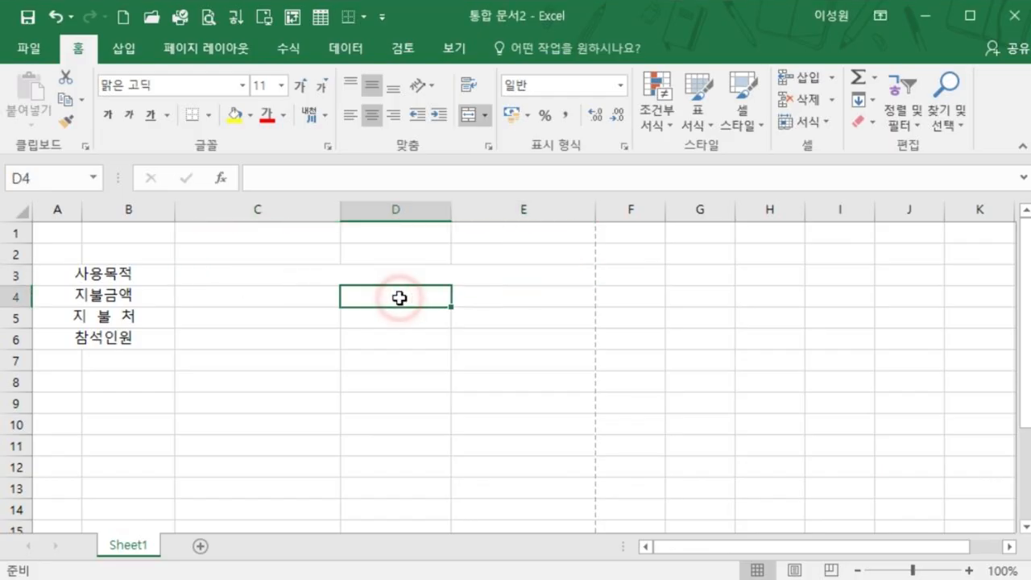
type("작 성 일")
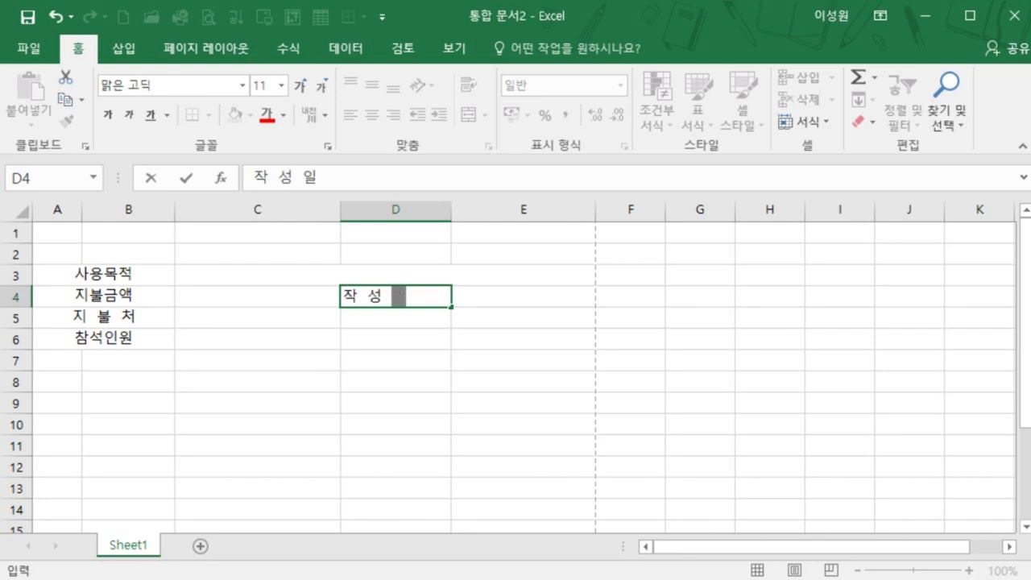
key("Return")
type("작 성 자")
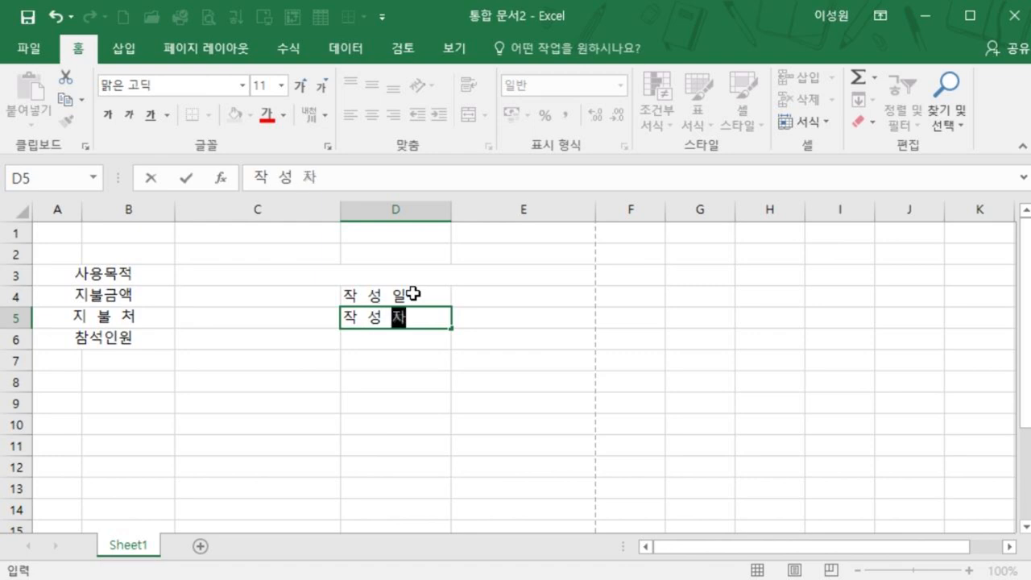
key("Return")
type("장   소")
key("Return")
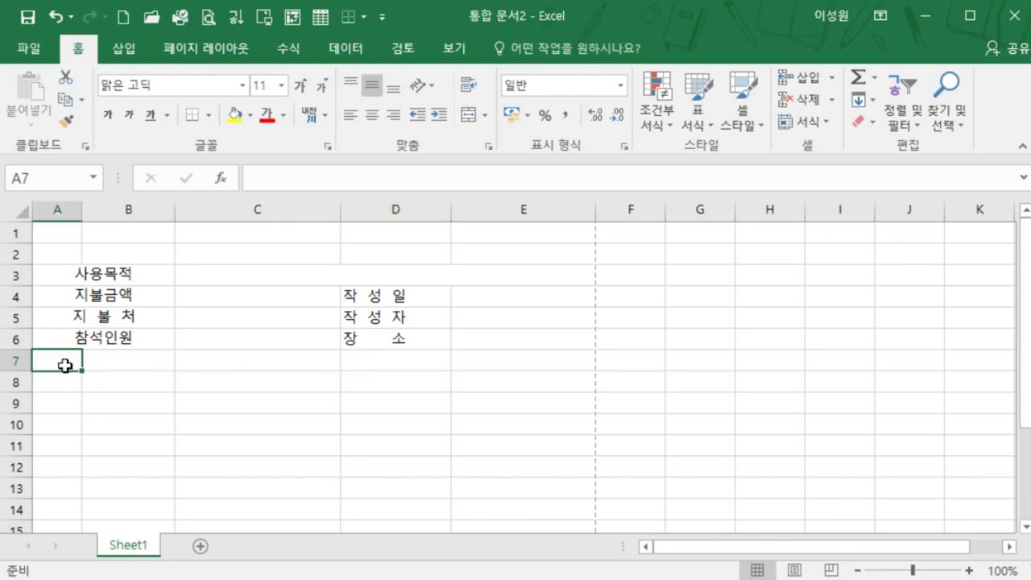
- Enter the header 품번 in A7, then merge and center B7:C7 with the header "내 역"
type("푸버")
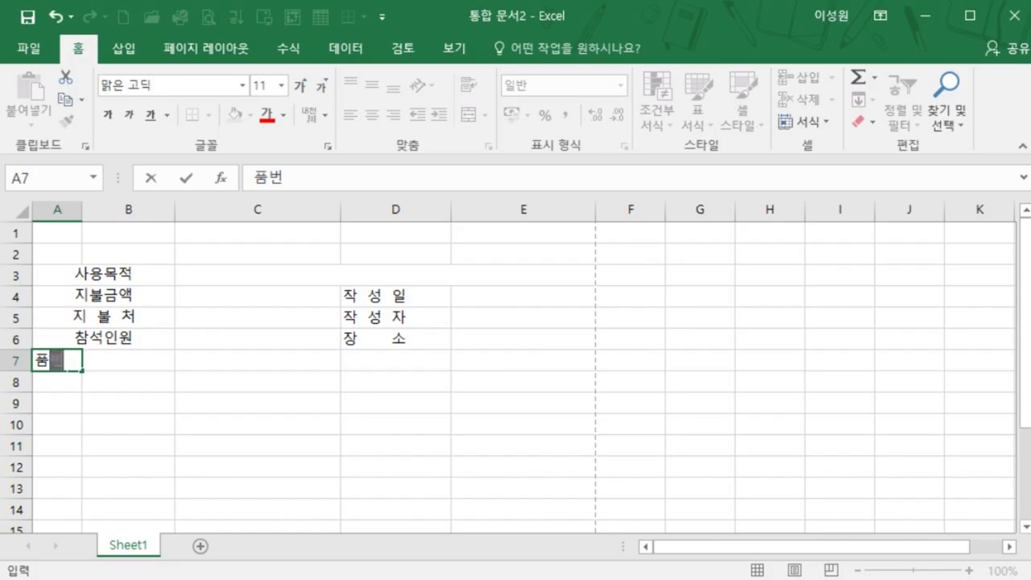
key("Tab")
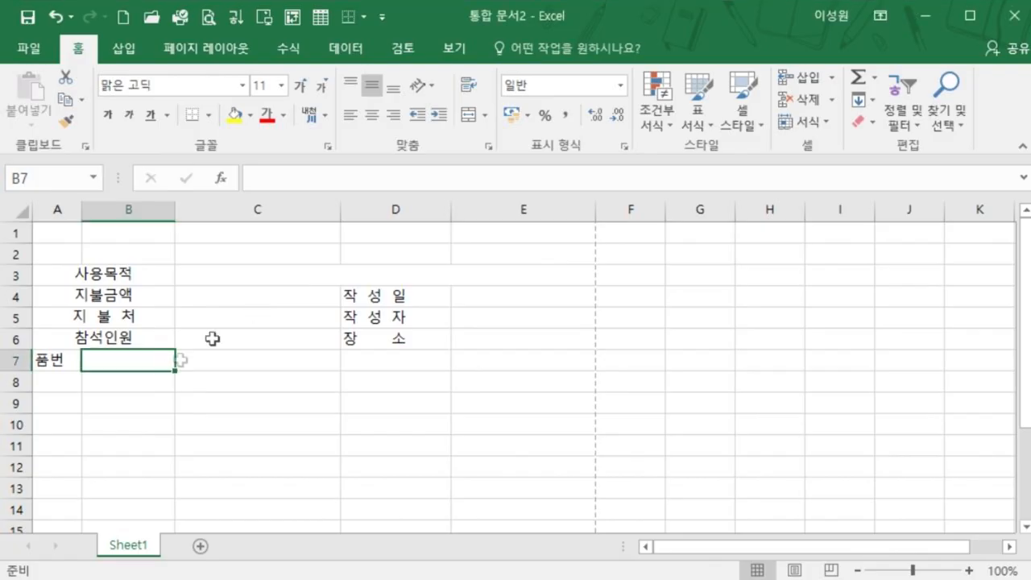
left_click_drag(149, 356, 208, 352)
left_click(472, 117)
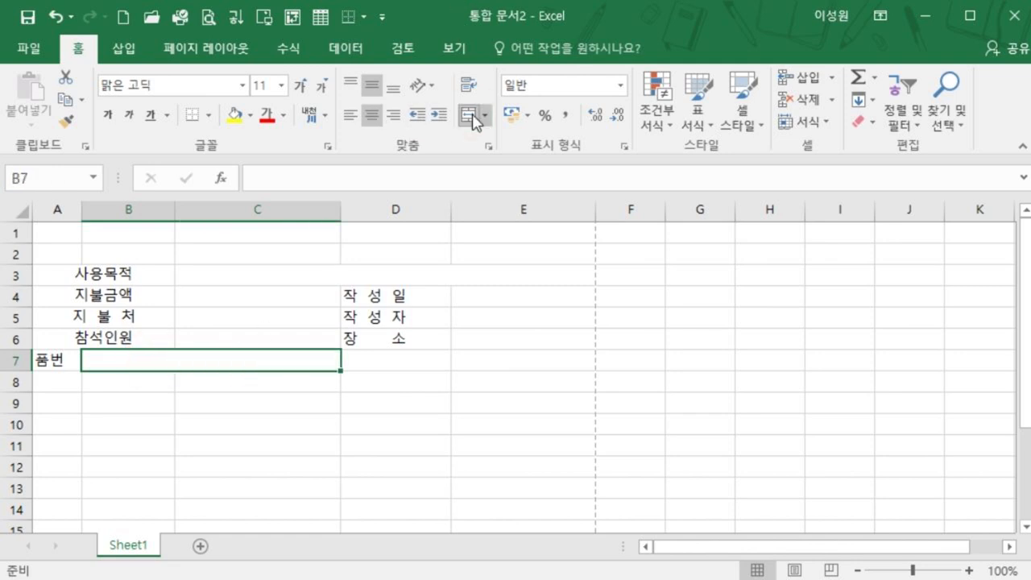
type("내 여")
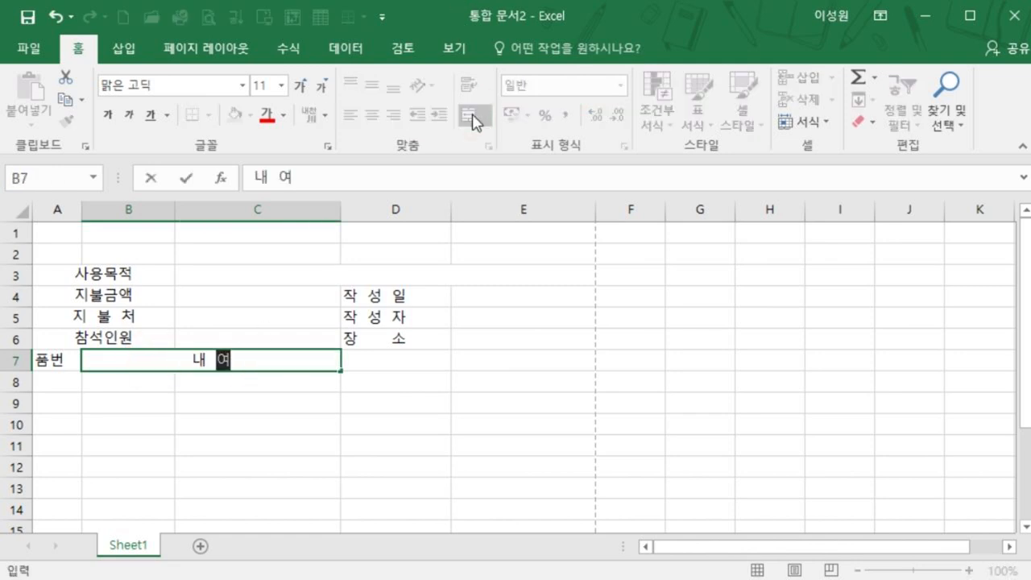
key("Tab")
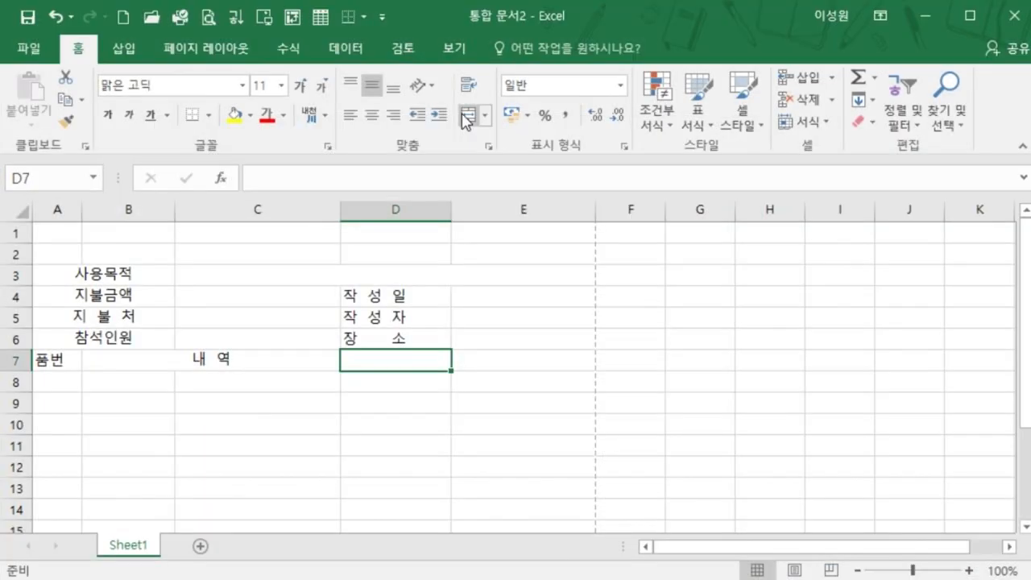
- Enter the headers "금 액" in D7 and "비 고" in E7
type("금 액")
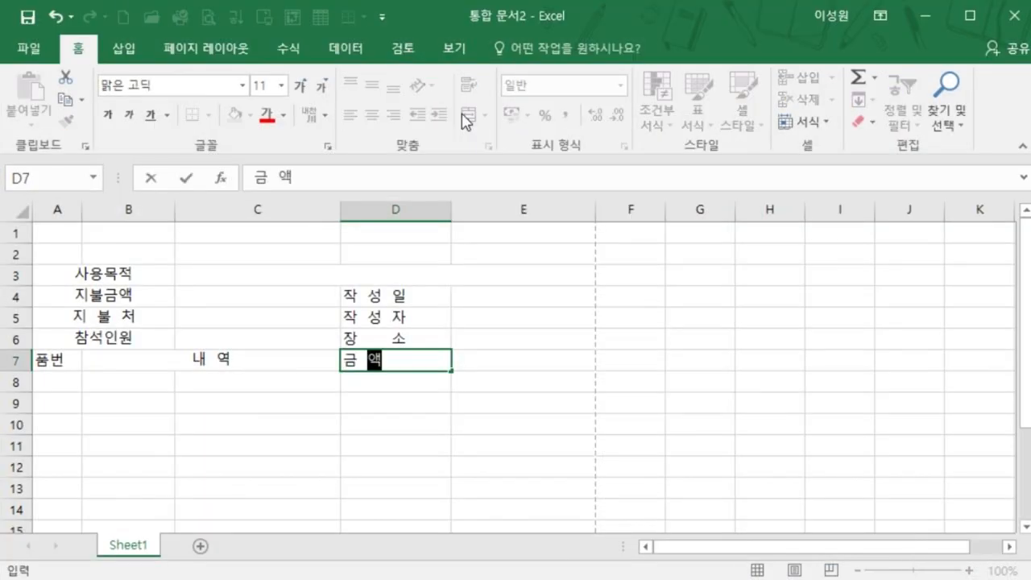
key("Tab")
type("비 고")
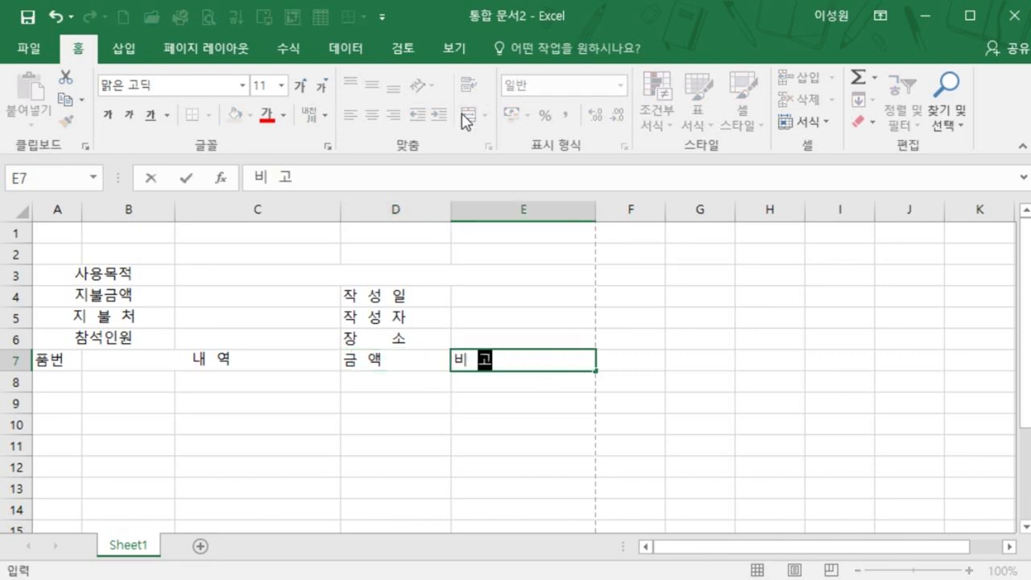
key("Return")
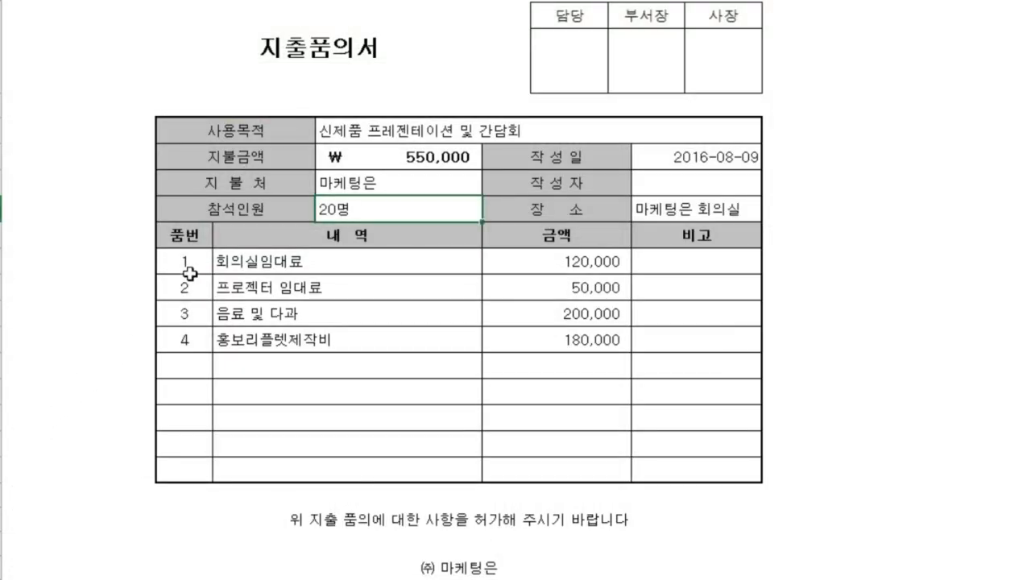
- Number the item rows 1 to 4 in cells A8 to A11 with a filled series
key("alt+Tab")
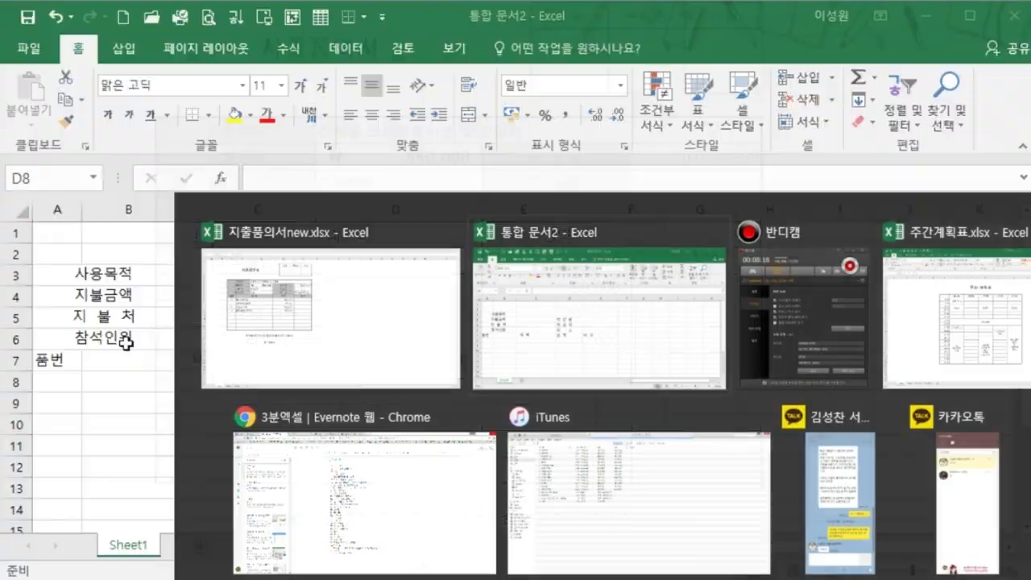
left_click(65, 380)
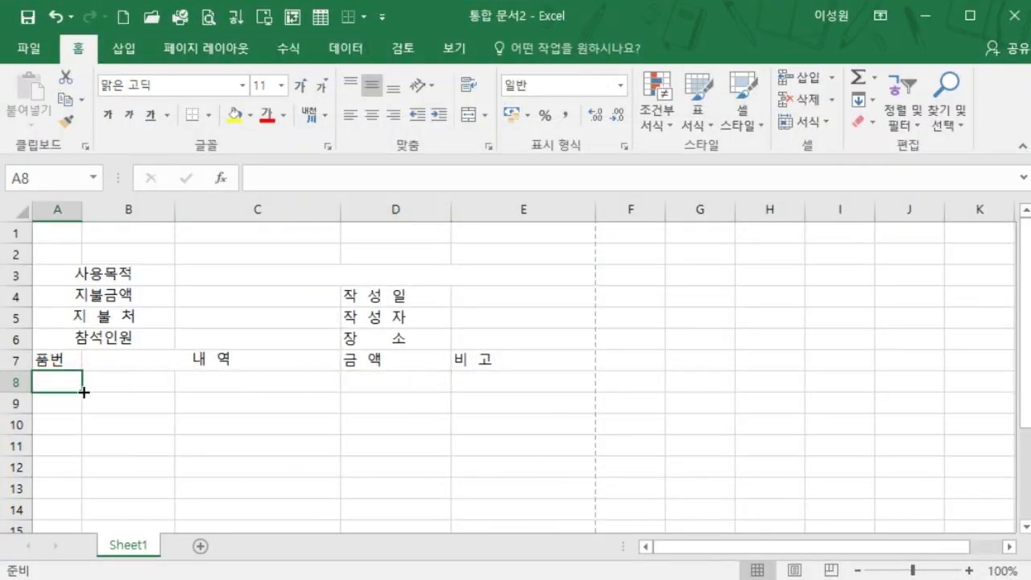
type("1")
left_click_drag(85, 391, 86, 453)
- Merge and center B8:C8 and fill the merged format down through the item rows below
left_click_drag(122, 383, 267, 398)
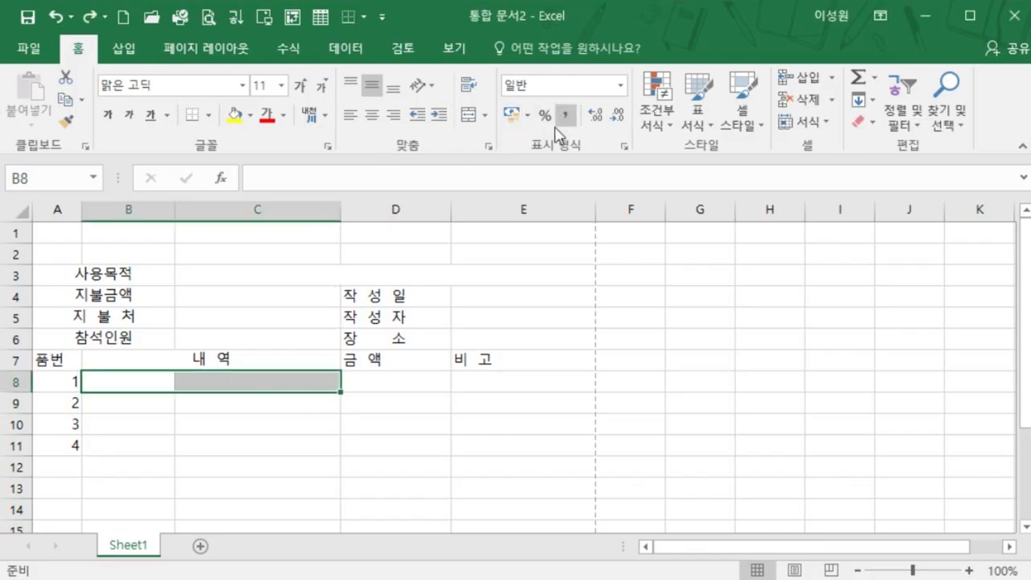
left_click(467, 114)
mouse_move(343, 390)
left_mouse_down()
mouse_move(338, 524)
mouse_move(324, 559)
mouse_move(326, 531)
left_mouse_up()
scroll(208, 451, "down", 2)
scroll(215, 403, "up", 8)
- Enter the item descriptions 회의실 임대 in B8 and 프로젝터 임대료 in B9
left_click(228, 374)
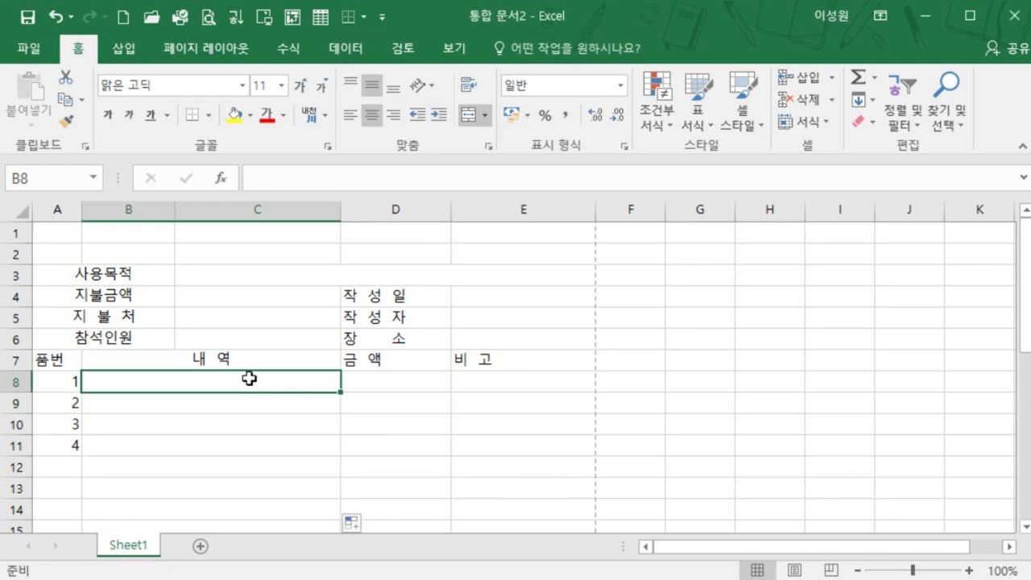
type("회우")
type("의")
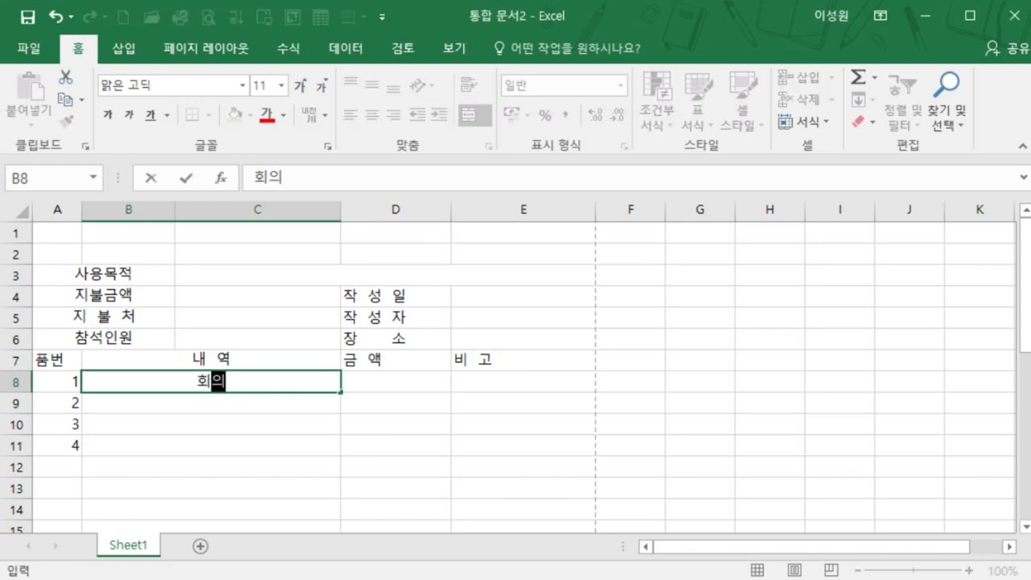
type("실 이")
type("임대")
key("Return")
type("프로젝터 임대료")
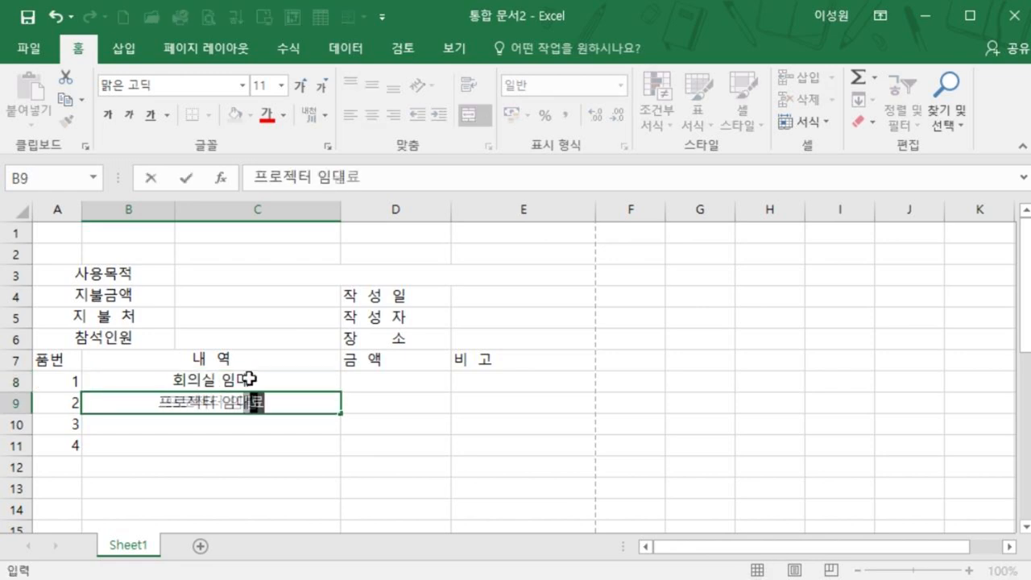
key("Return")
- Enter the item descriptions 음료 및 다과 in B10 and 홍보리플렛제작비 in B11
type("음료 및 다과")
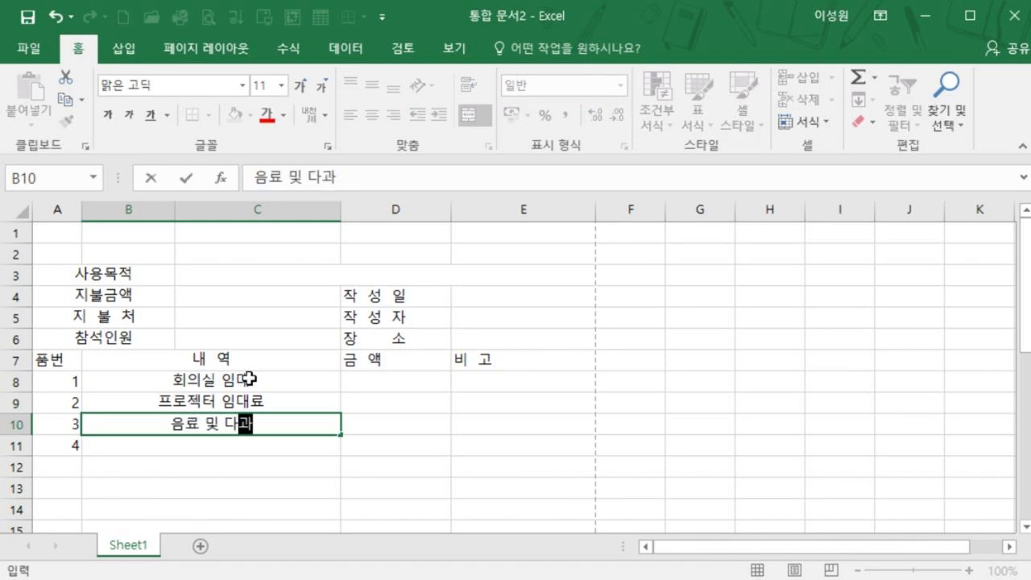
key("Return")
type("홍보리플레")
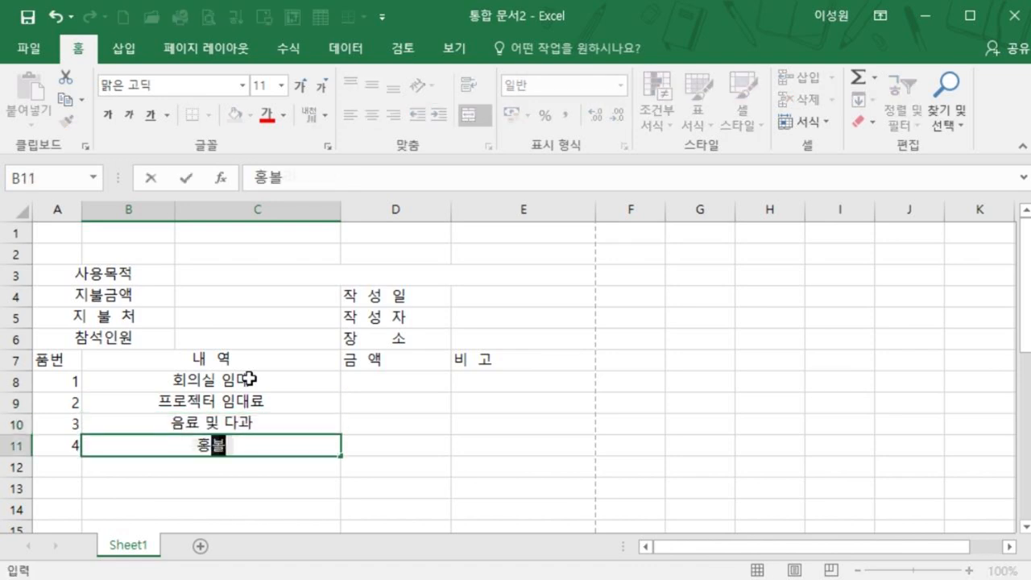
type("렛제작비")
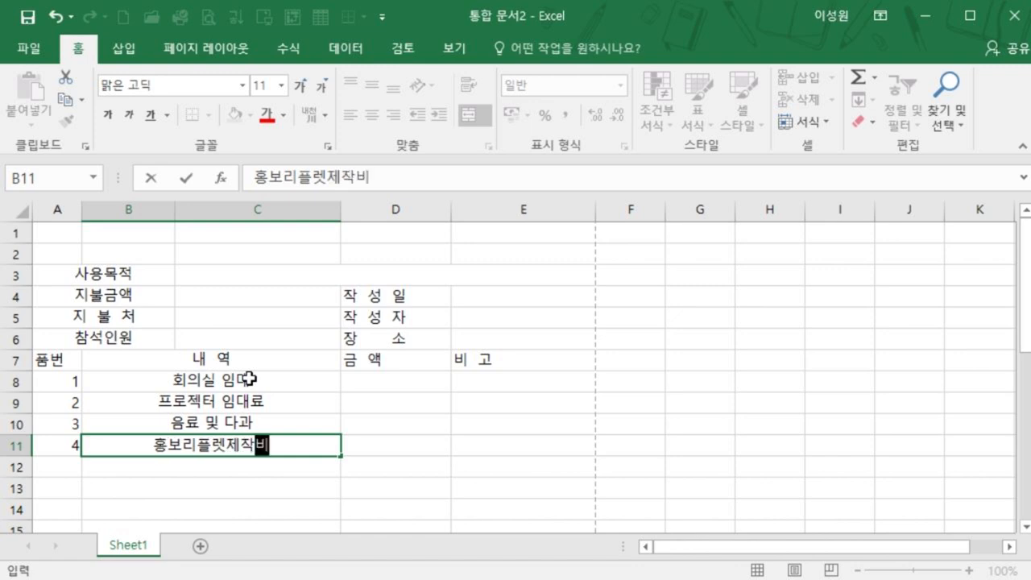
key("Return")
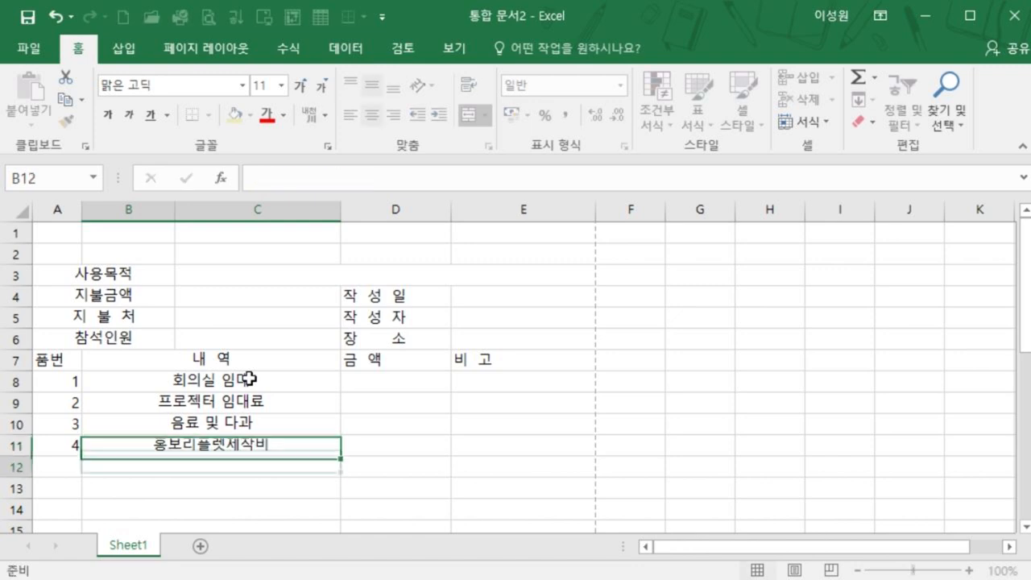
left_click(405, 380)
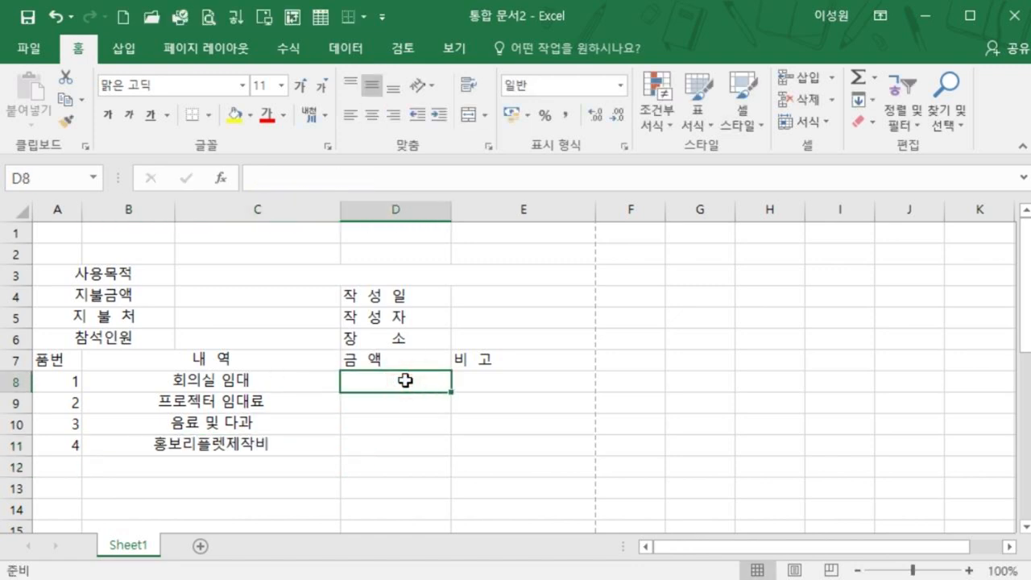
type("120")
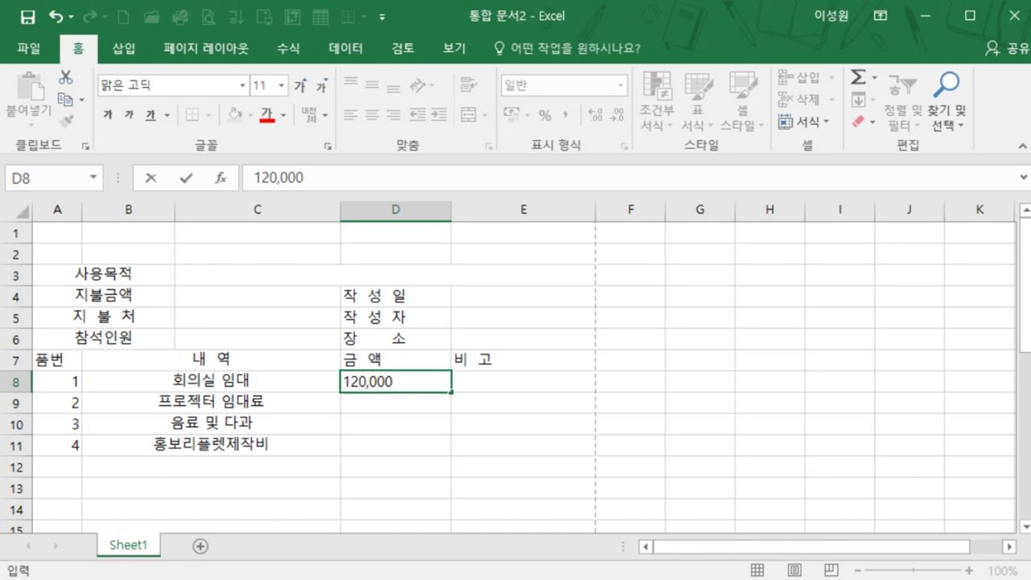
key("BackSpace")
key("BackSpace")
key("BackSpace")
key("BackSpace")
key("BackSpace")
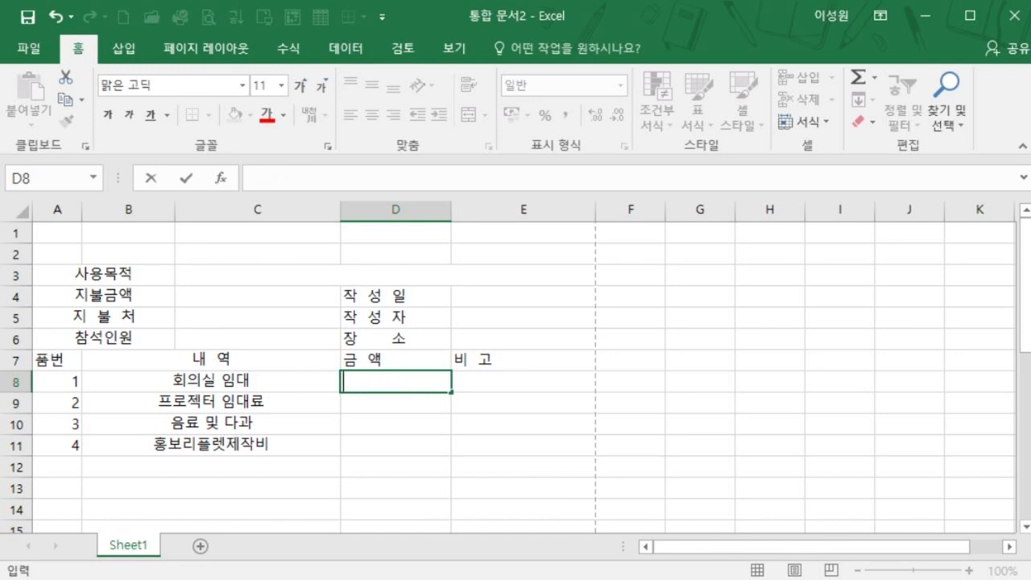
- Enter the amounts 120000, 50000, 200000 and 180000 without separators in cells D8 to D11
type("120000")
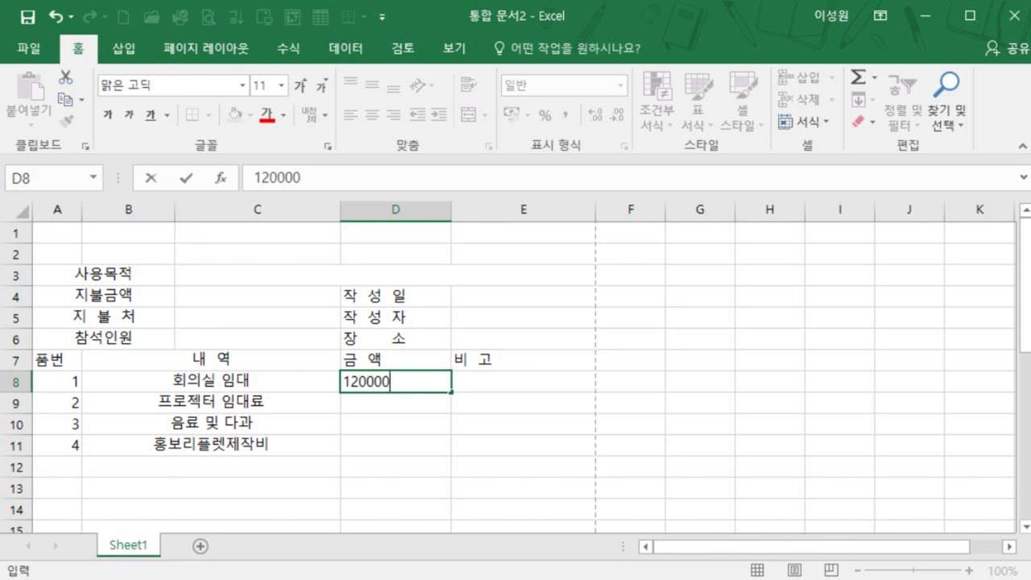
key("Return")
type("50000")
key("Return")
type("200000")
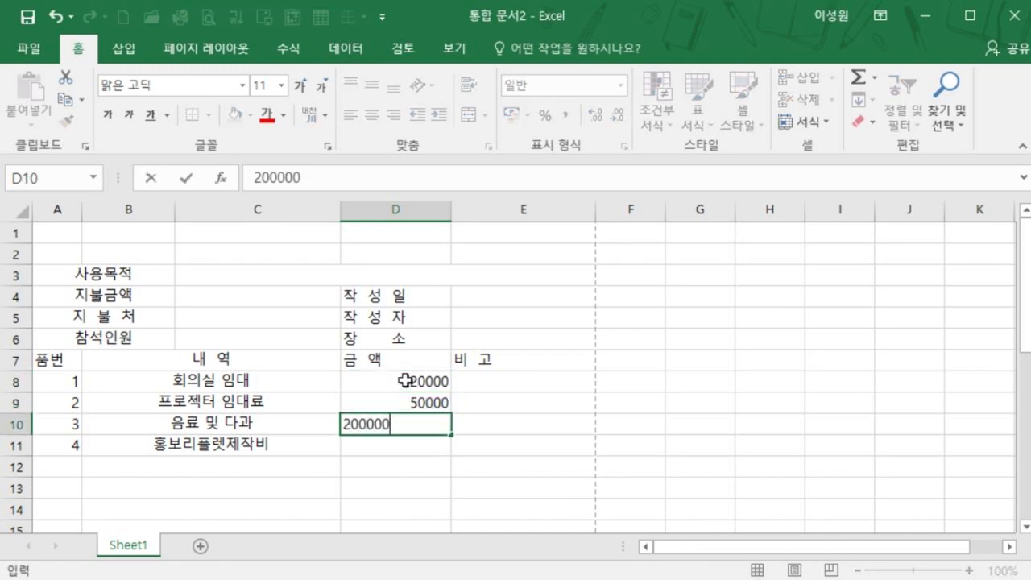
key("Return")
type("180000")
key("Return")
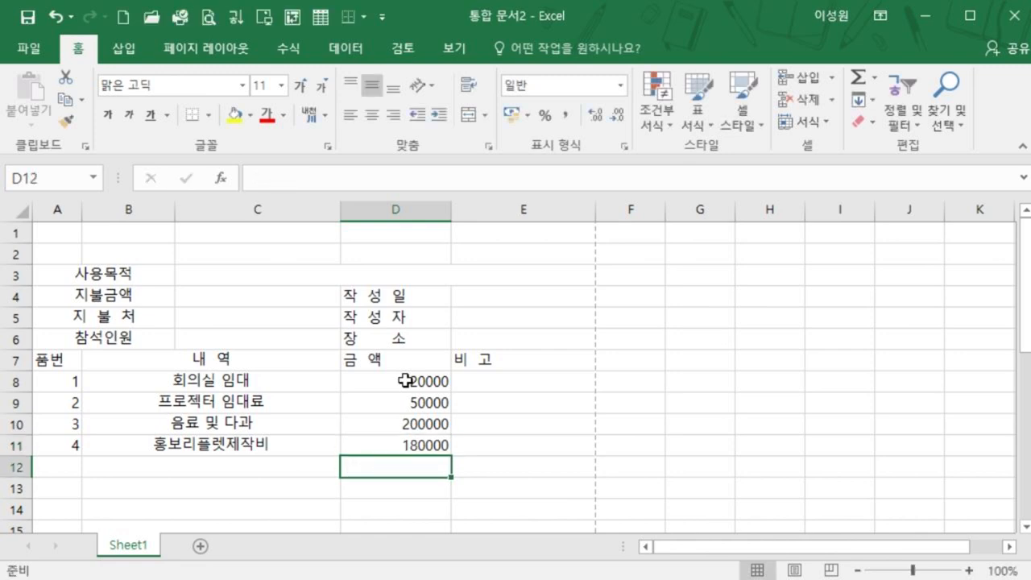
- Apply the comma style to the amount cells in column D from D8 down through the item rows
left_click_drag(405, 381, 395, 528)
scroll(404, 437, "up", 3)
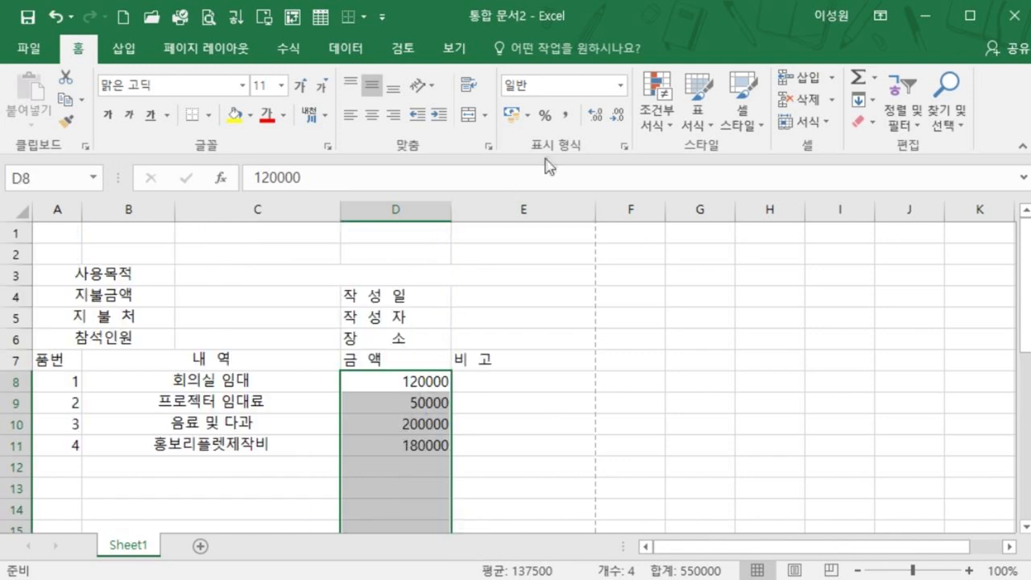
left_click(568, 117)
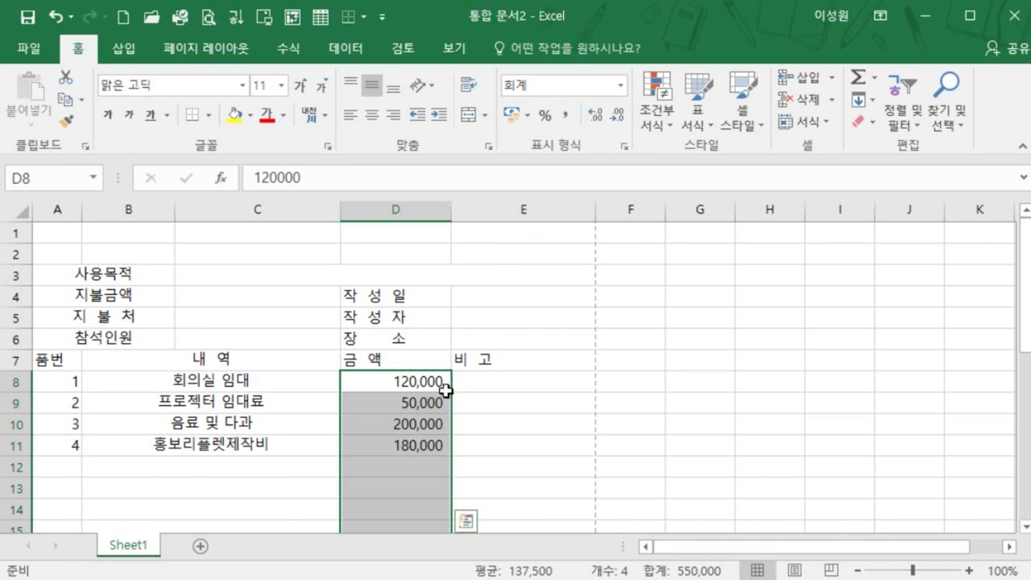
- Widen column D and narrow column E slightly
left_click_drag(446, 220, 480, 214)
left_click_drag(625, 213, 610, 214)
left_click(509, 431)
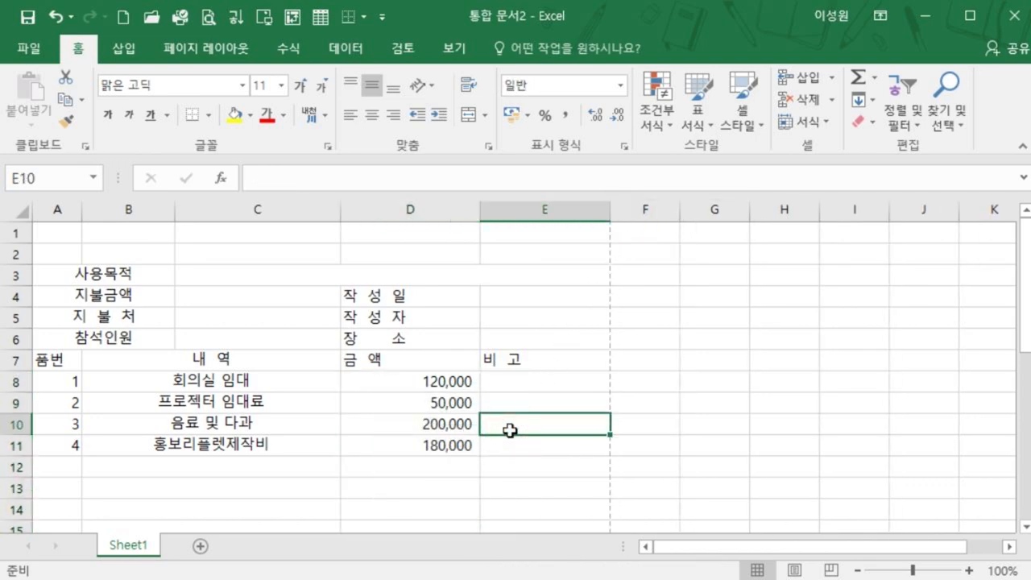
- Apply all borders to the form range A3:E28
left_click_drag(48, 271, 352, 487)
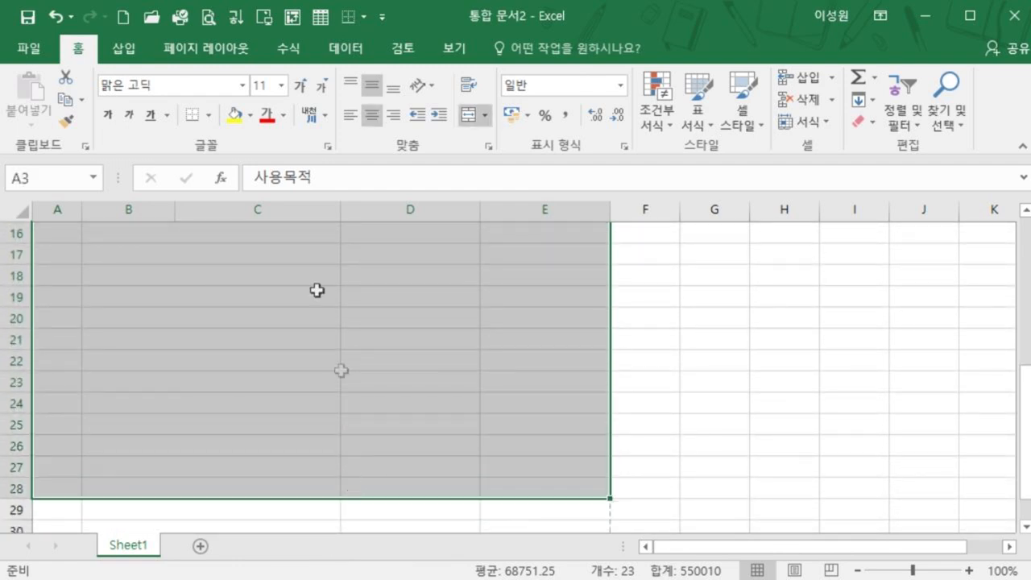
left_click(209, 115)
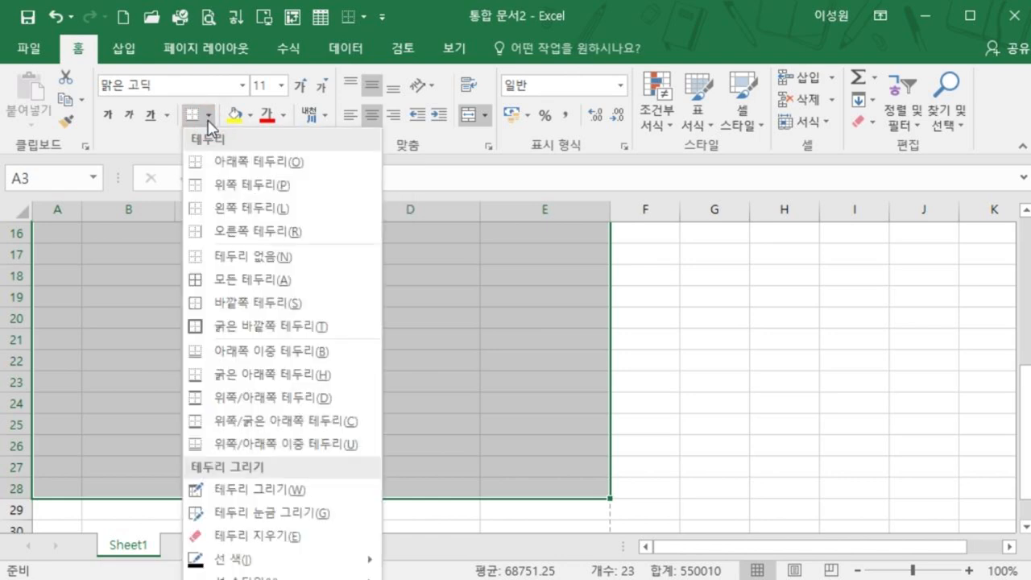
left_click(241, 280)
scroll(334, 317, "up", 5)
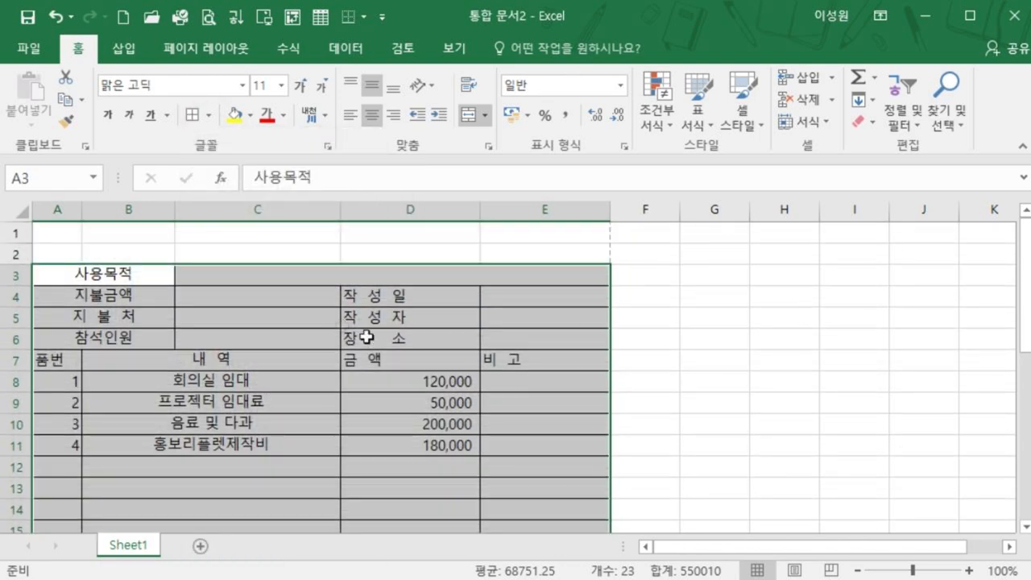
left_click(469, 373)
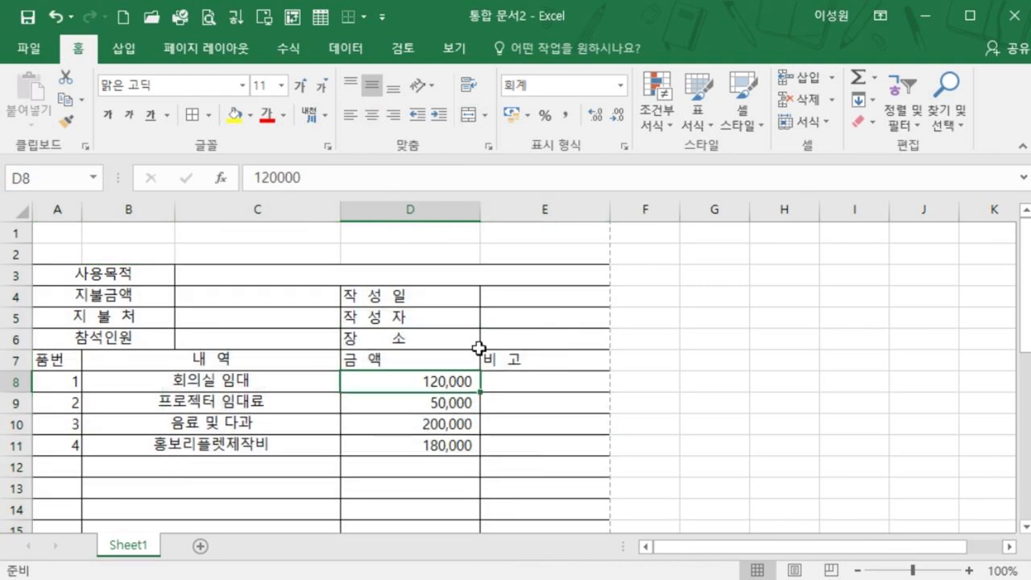
- Center the labels in D4:D7 and the 비 고 heading in E7 horizontally
left_click_drag(418, 295, 414, 354)
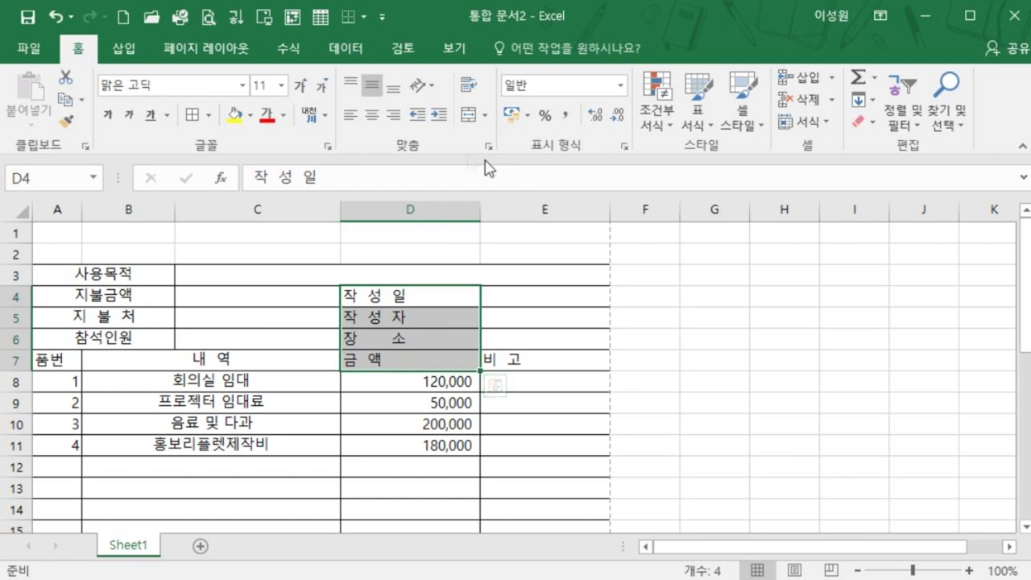
left_click(372, 114)
left_click(522, 359)
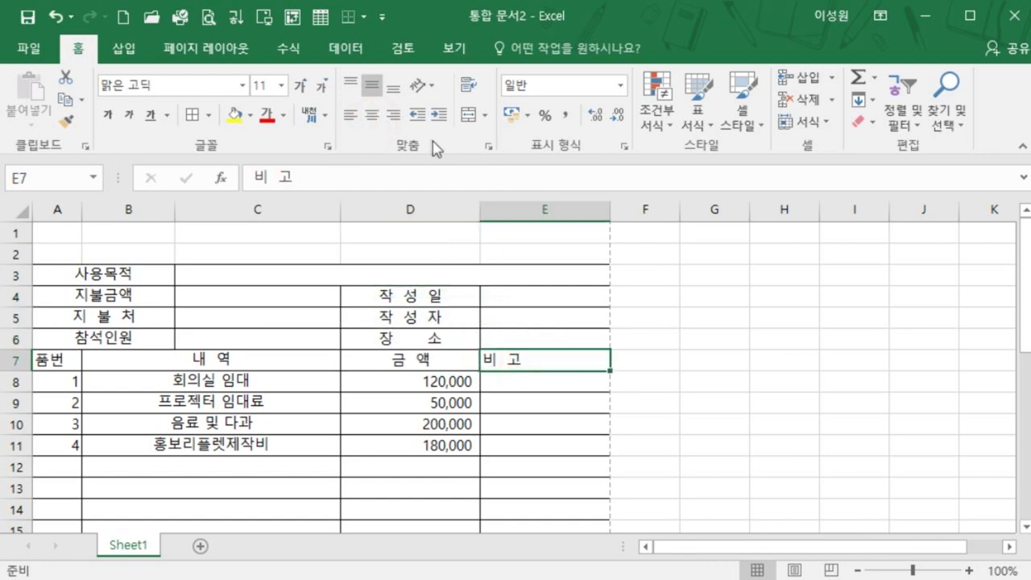
left_click(372, 114)
- Center the 품번 column from A7 down through the item rows and left-align the item descriptions in B8:B11
left_click_drag(69, 360, 44, 525)
left_click(371, 115)
scroll(247, 354, "up", 3)
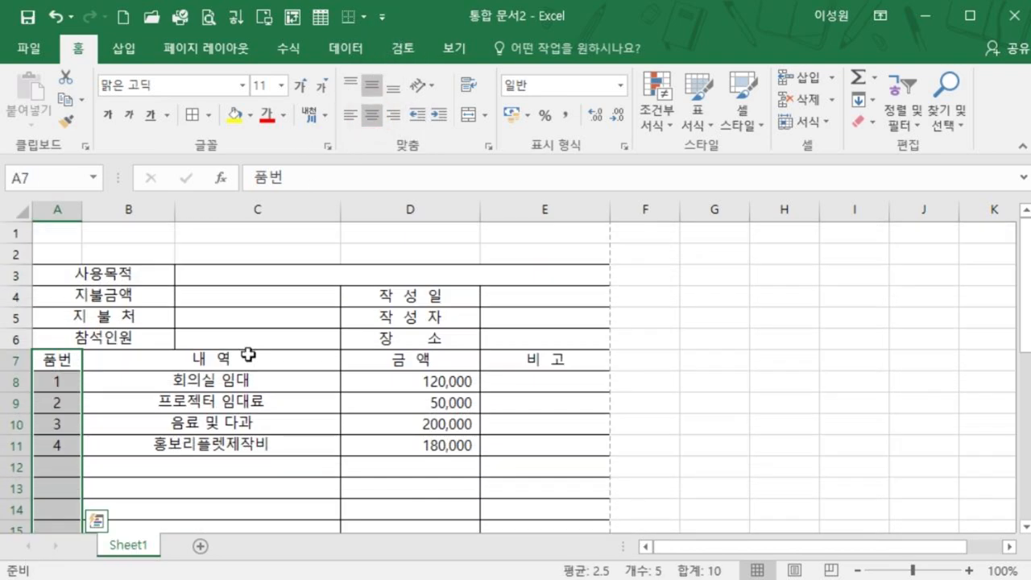
left_click_drag(234, 378, 242, 445)
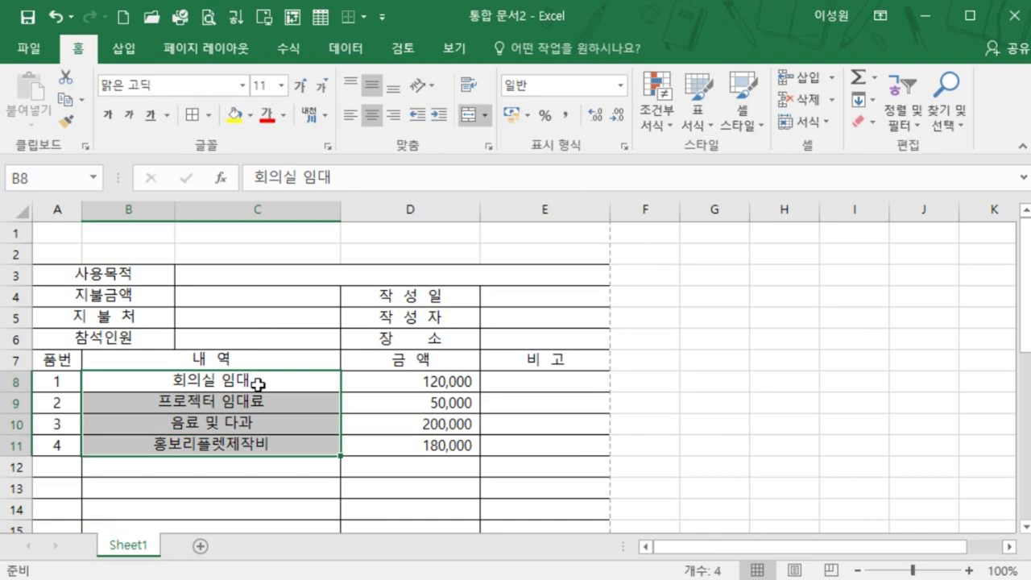
left_click(349, 114)
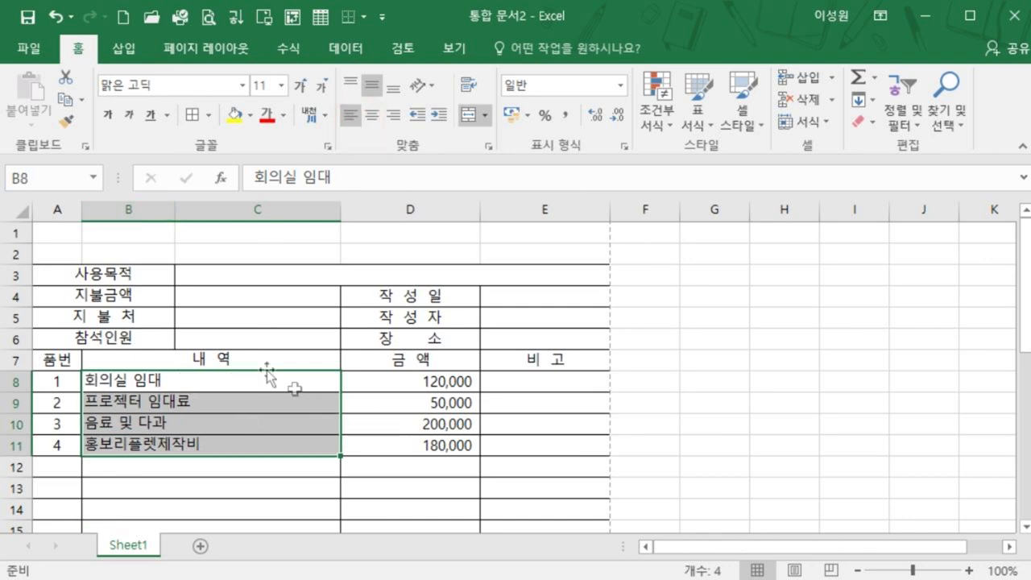
- Increase the row height of all rows in the sheet uniformly to about one and a half times
left_click(20, 214)
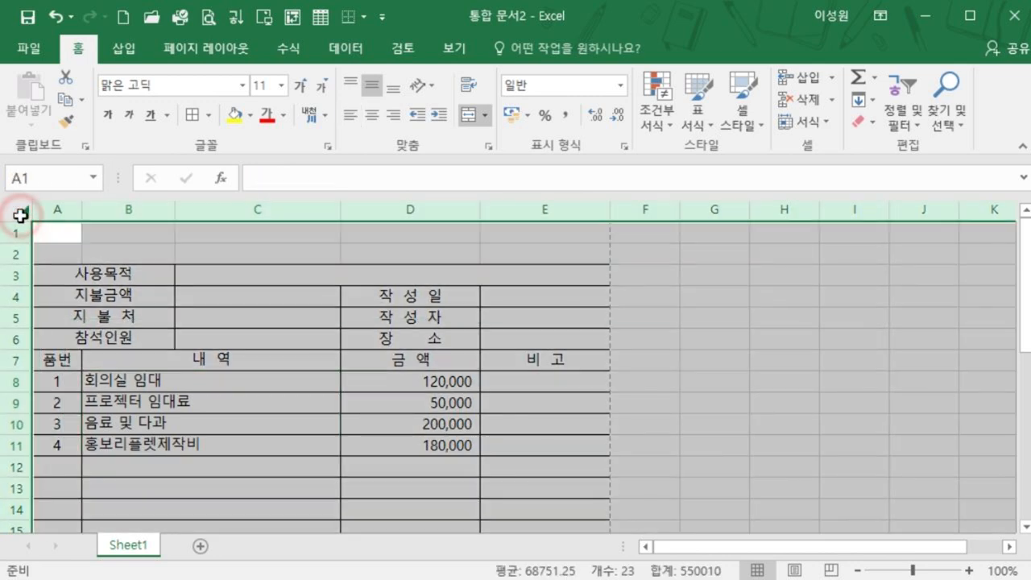
left_click_drag(18, 265, 15, 274)
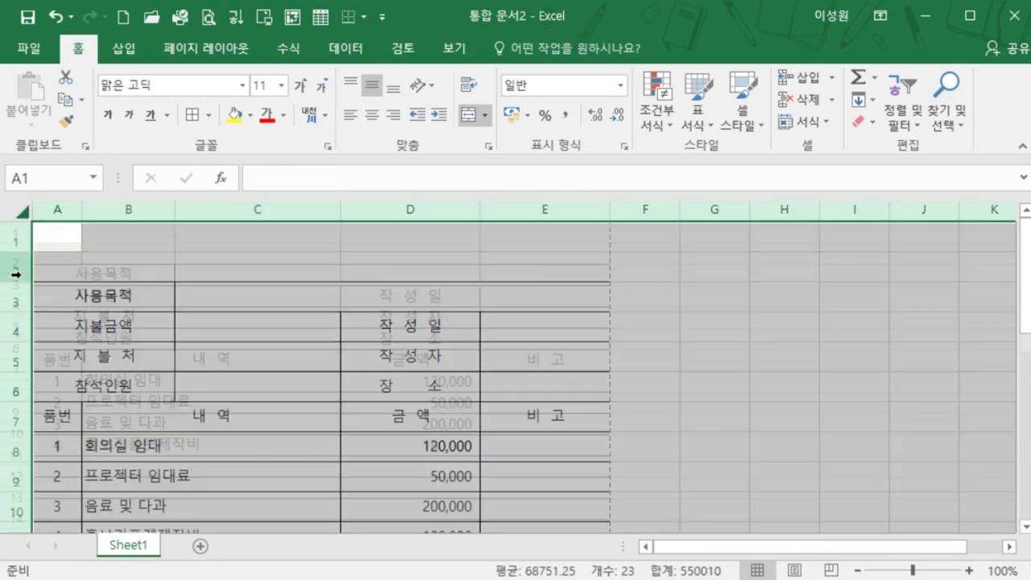
left_click(388, 338)
- Add a thick outside border around the form range A3:E28
key("ctrl+a")
left_click_drag(133, 294, 325, 387)
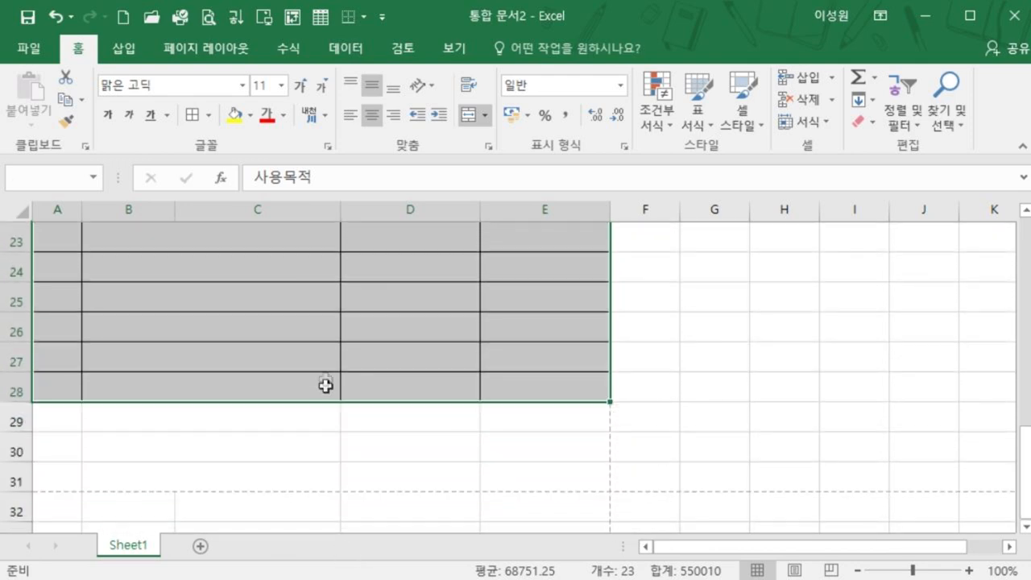
left_click(208, 114)
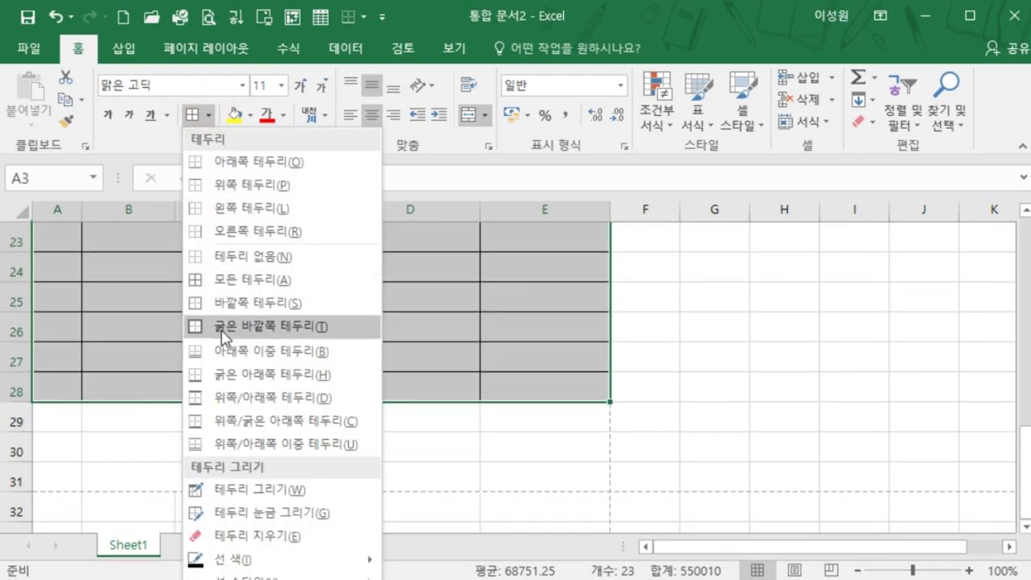
left_click(256, 329)
scroll(288, 329, "up", 7)
left_click(311, 344)
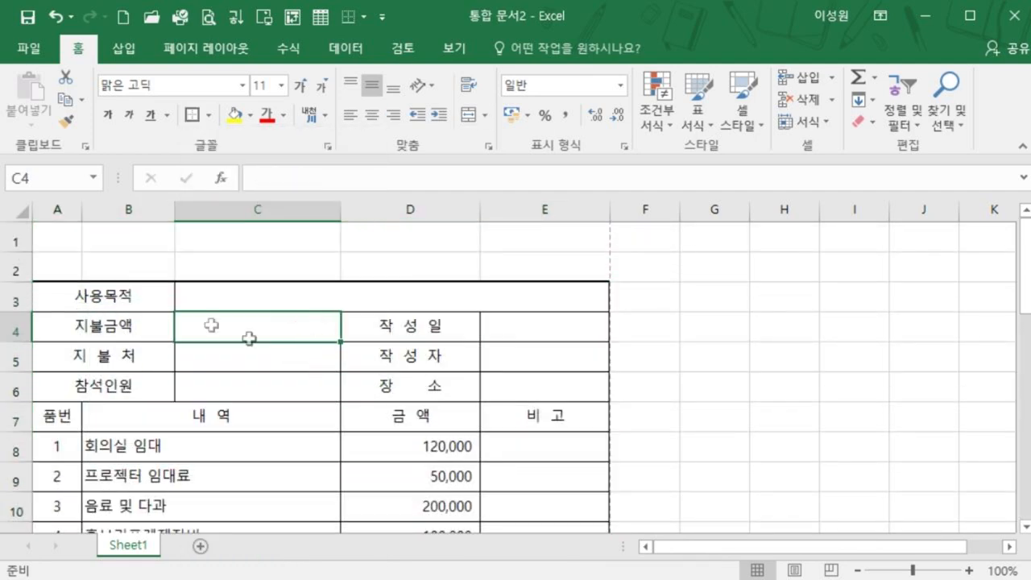
- Try a yellow fill on the label cells 사용목적 to 참석인원 in A3:B6 and undo it
left_click_drag(125, 296, 137, 387)
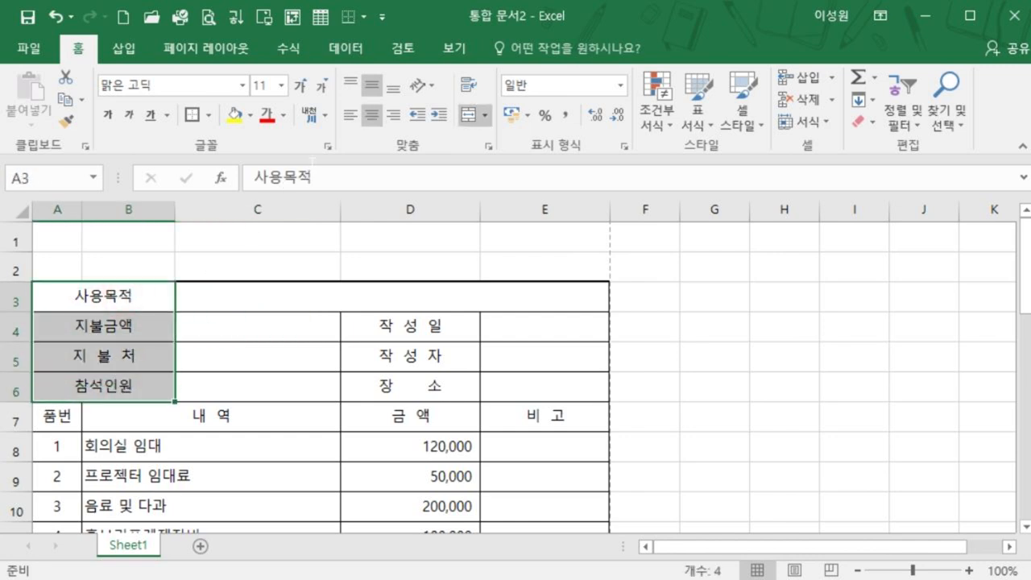
left_click(276, 385)
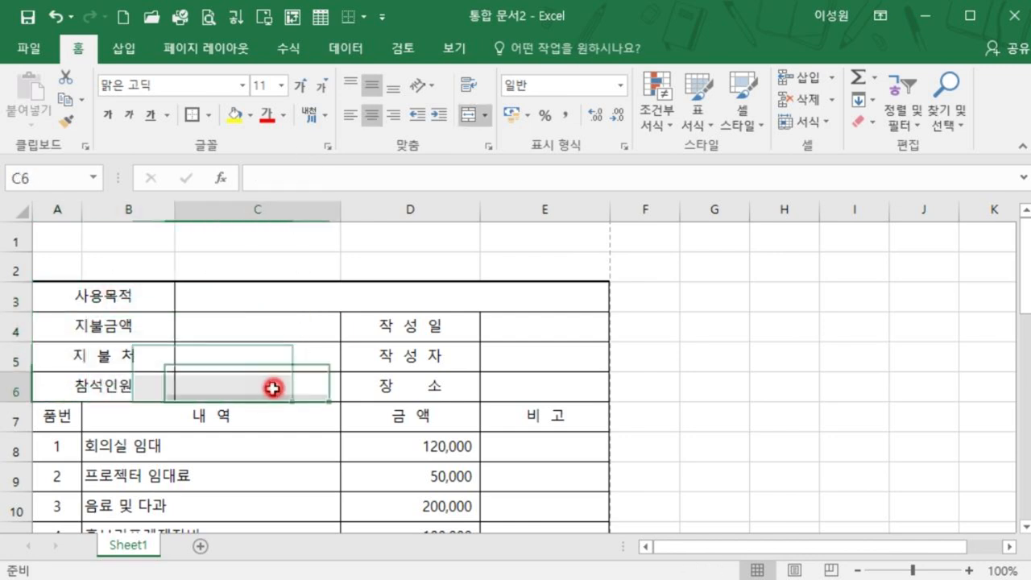
left_click_drag(153, 299, 143, 384)
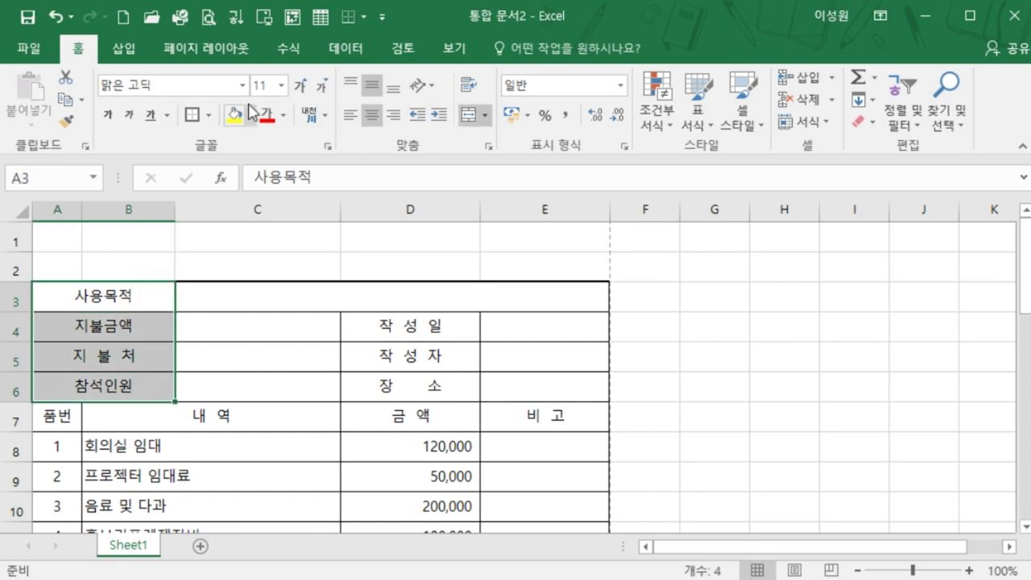
left_click(243, 115)
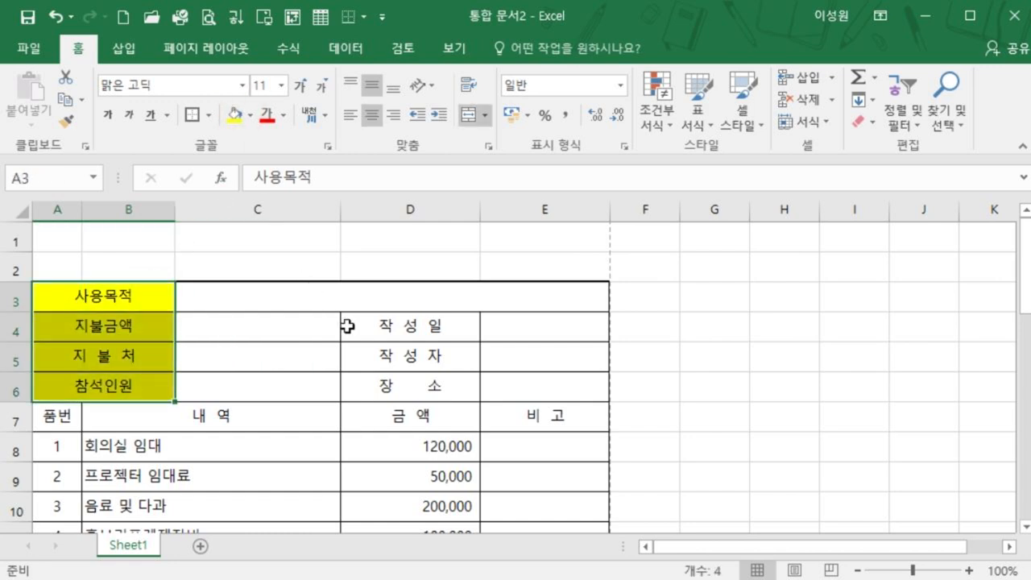
left_click_drag(346, 327, 357, 396)
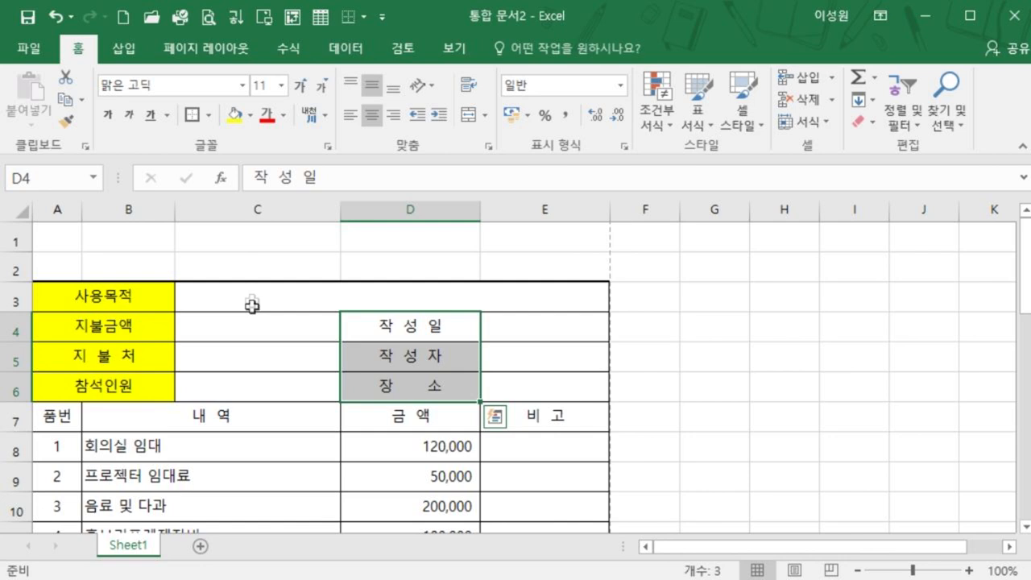
key("ctrl+z")
key("ctrl+z")
left_click(270, 449)
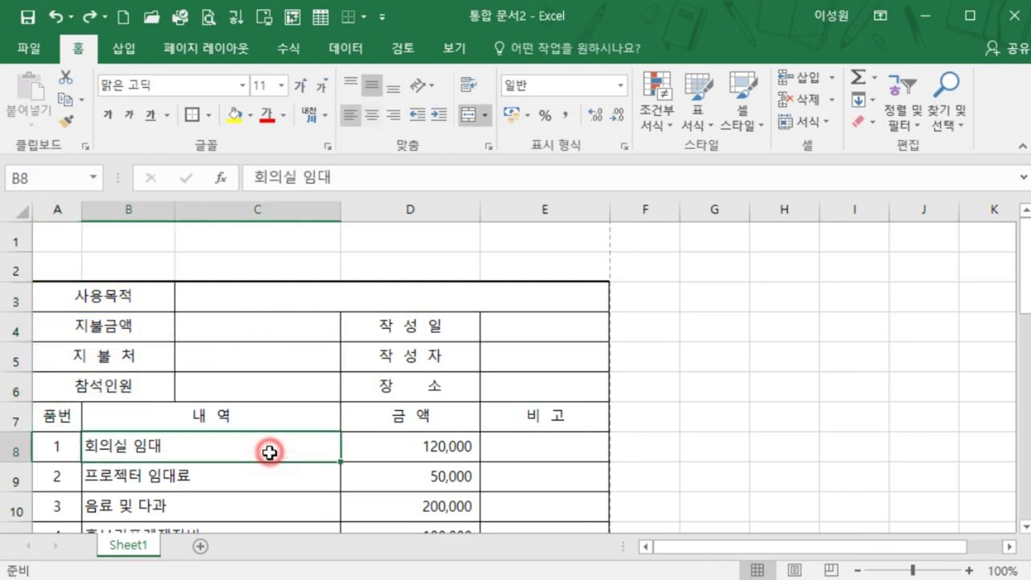
- Fill the label cells A3:B6 and D4:D6 and the heading row A7:E7 together with light gray
left_click_drag(161, 299, 151, 380)
left_click_drag(425, 335, 426, 384)
left_click(61, 416, "ctrl")
left_click_drag(60, 416, 525, 429)
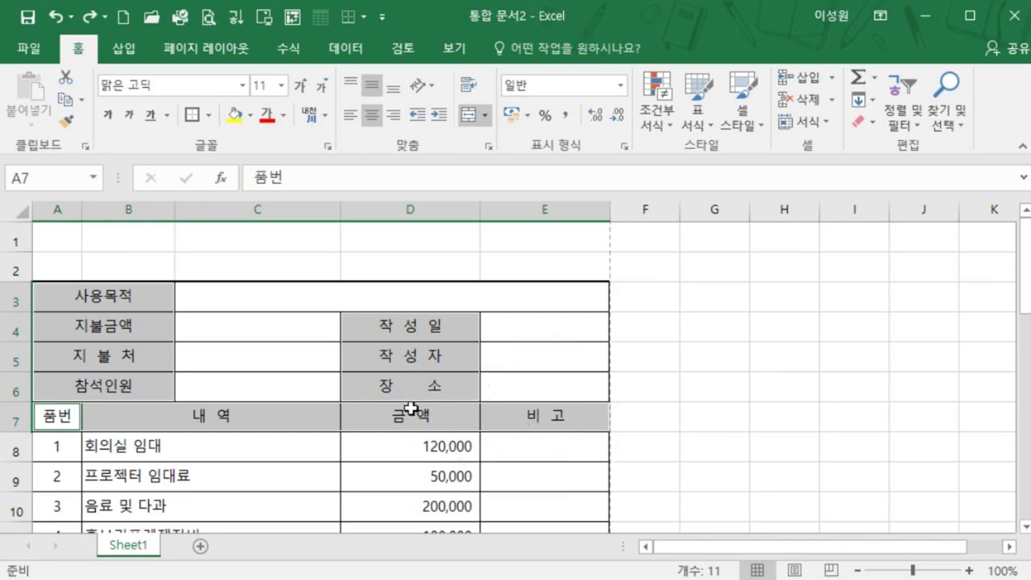
left_click(250, 114)
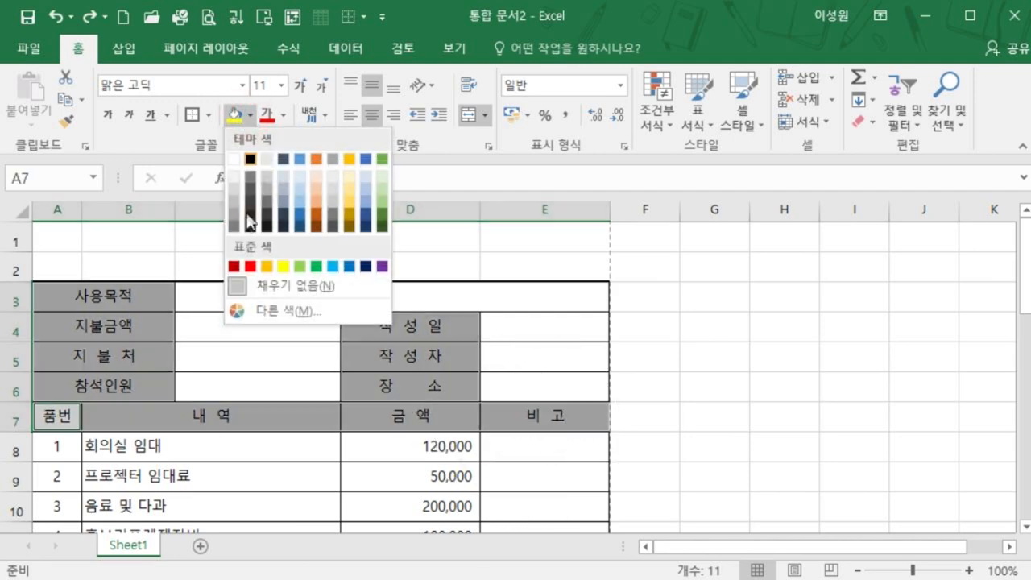
left_click(233, 190)
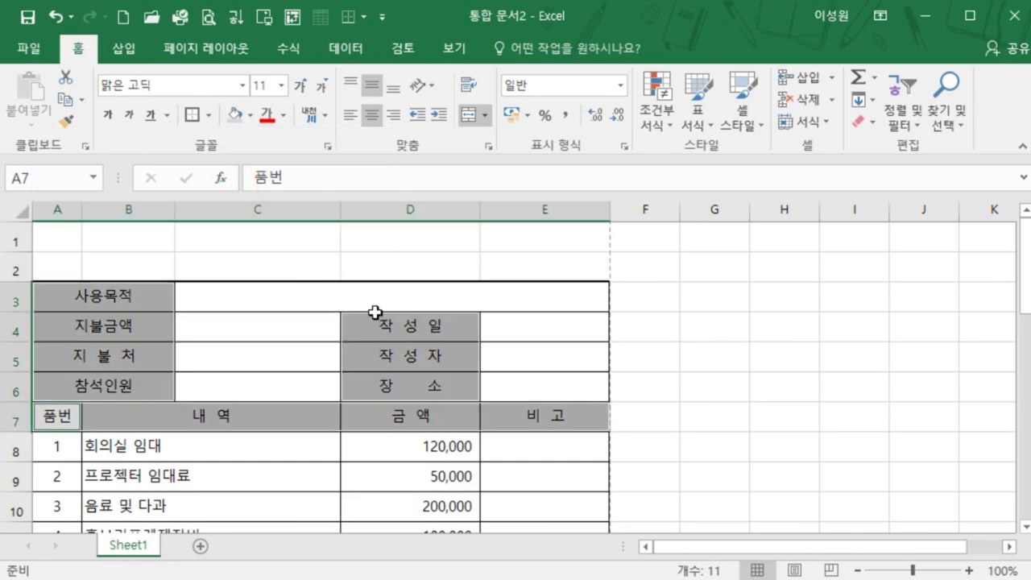
left_click(690, 309)
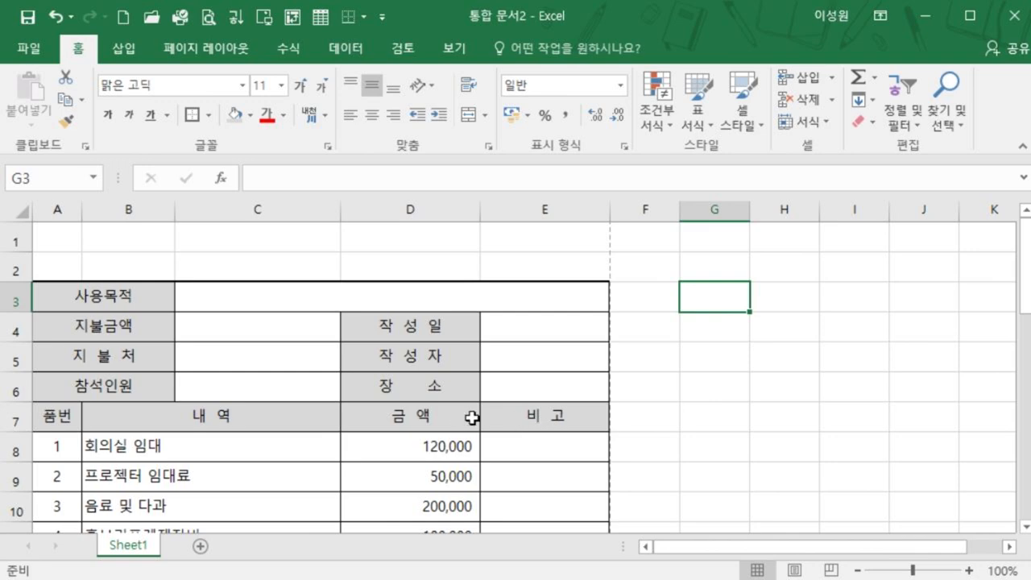
- Enter the date 2016-8-11 in E4 beside the 작성일 label
scroll(471, 418, "down", 2)
scroll(471, 417, "up", 2)
left_click(517, 333)
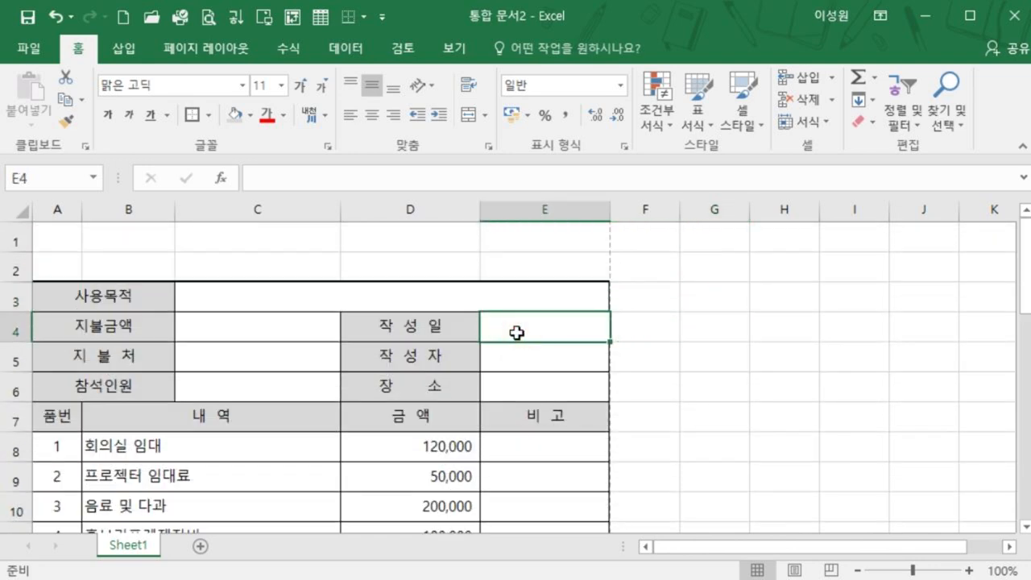
type("2016-8-1")
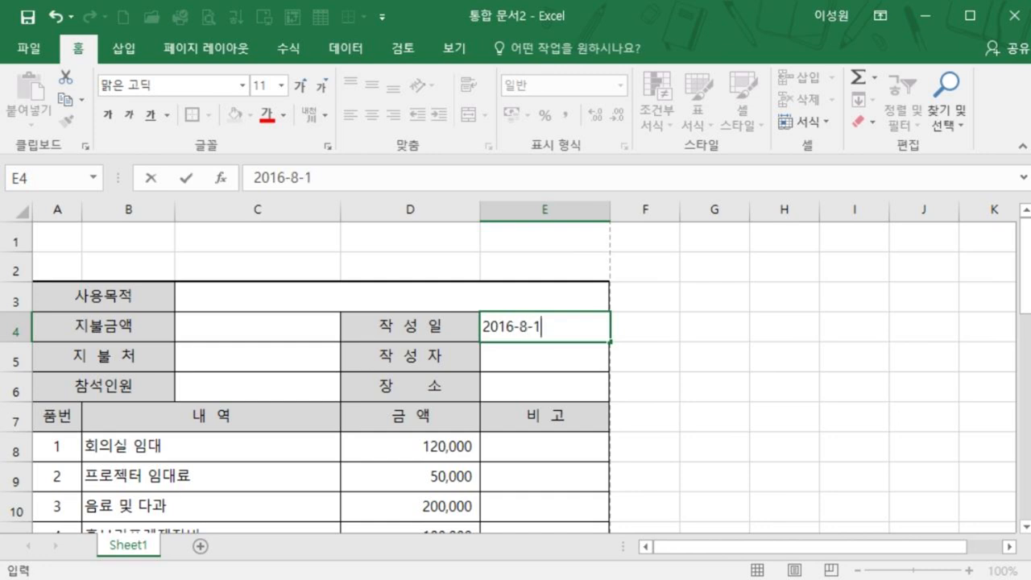
type("1")
key("Return")
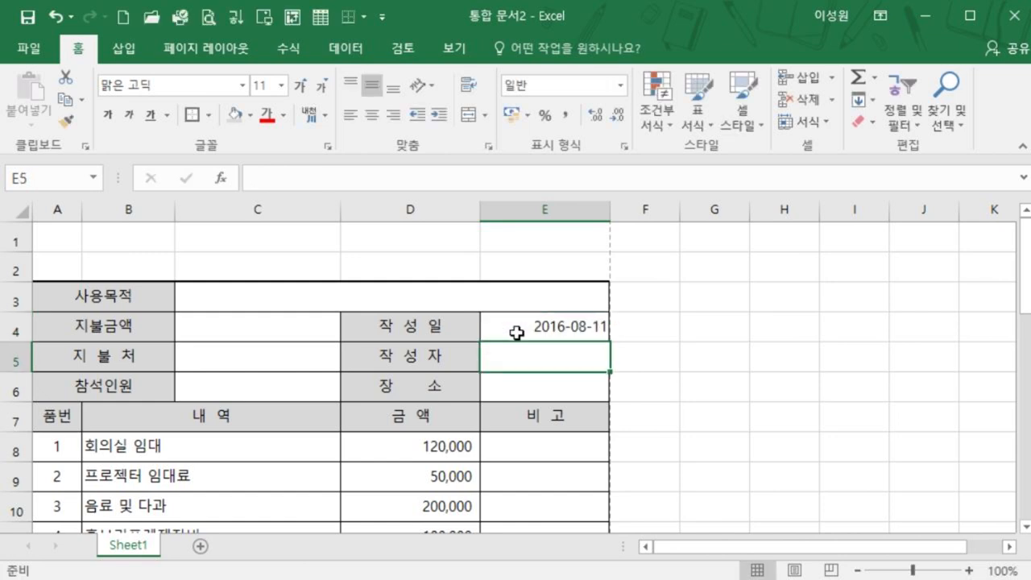
- Enter the author's full name in E5 and the place 마케팅은 회의실 in E6
type("잇")
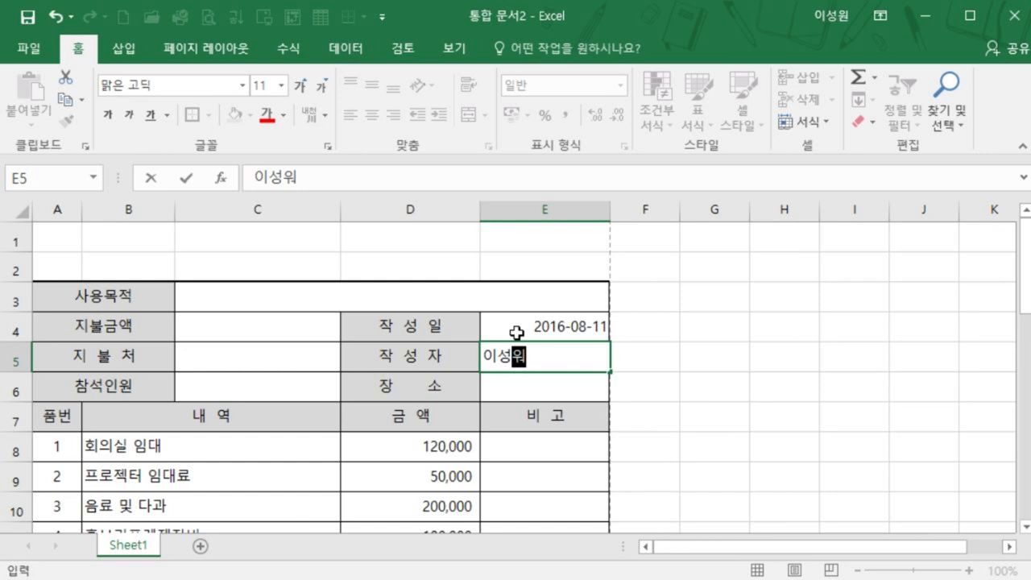
key("Return")
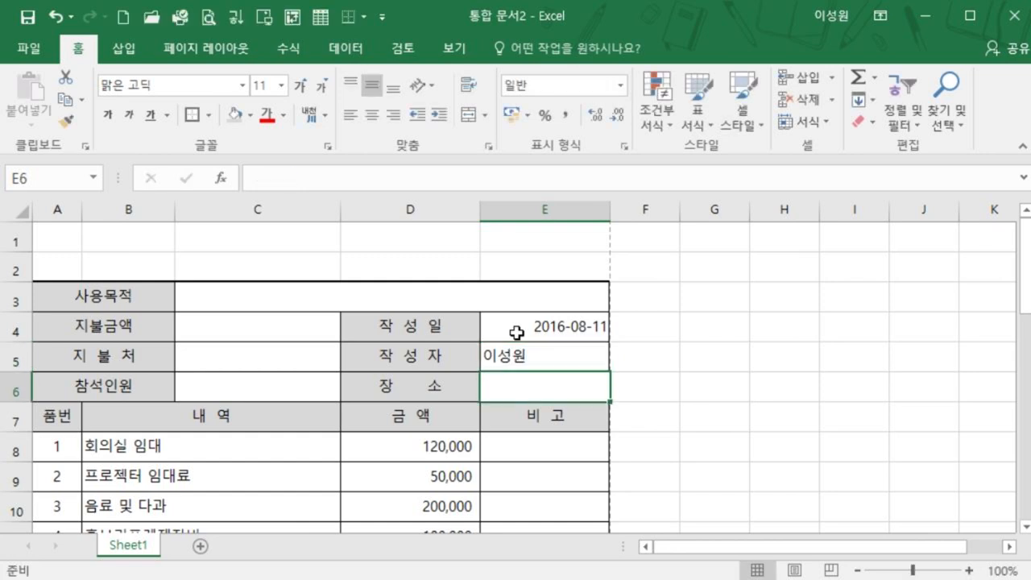
type("마케팅은 회")
type("의실")
key("Return")
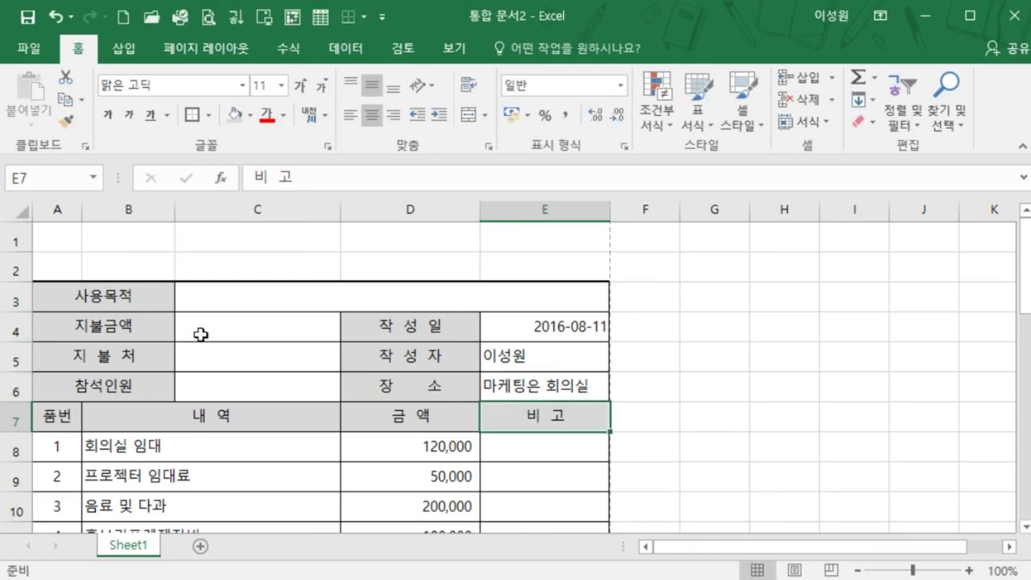
- Enter the formula =SUM(D8:D24) in C4 beside the 지불금액 label
scroll(429, 412, "down", 2)
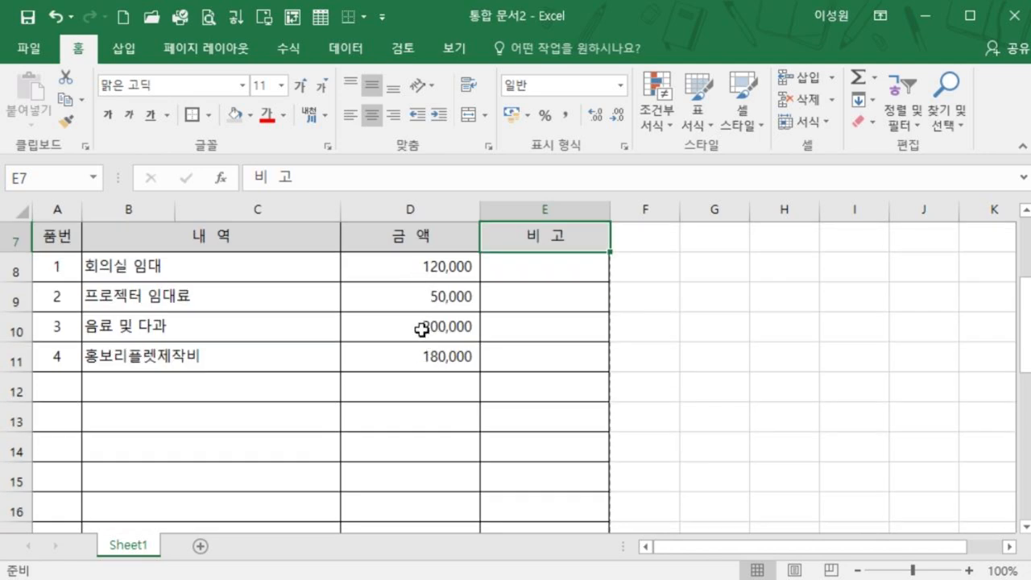
scroll(422, 329, "up", 2)
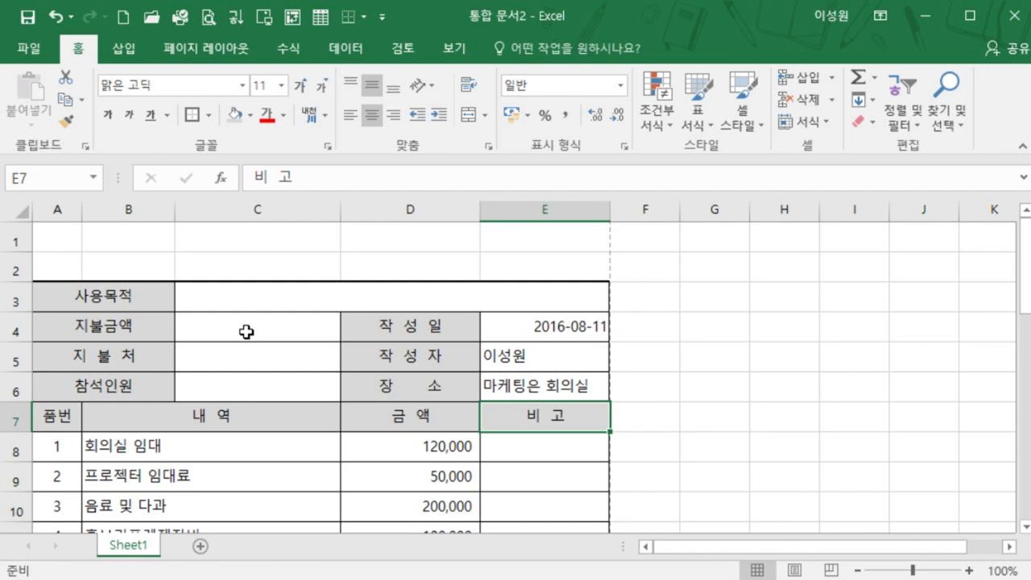
left_click(246, 332)
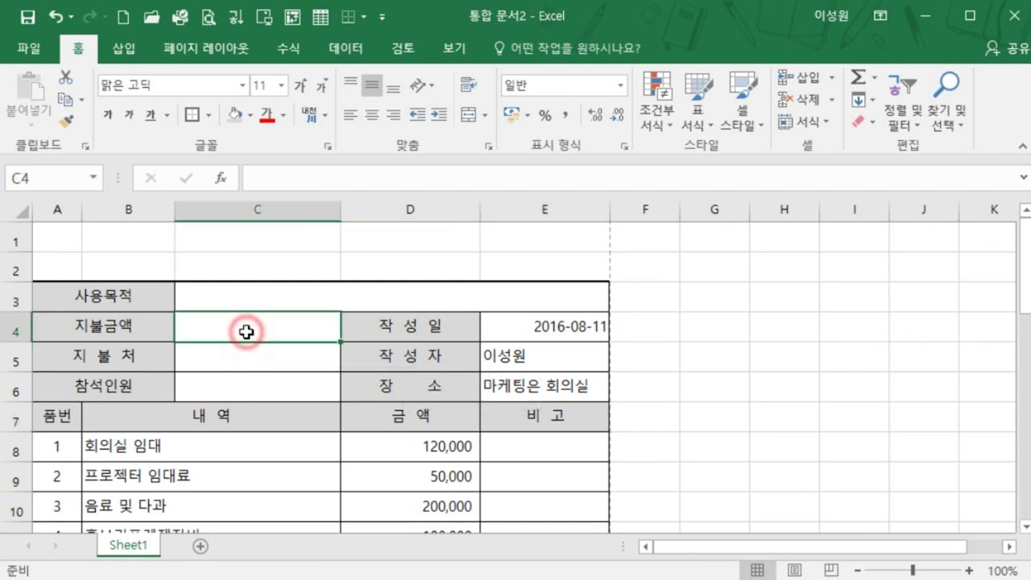
left_click(858, 80)
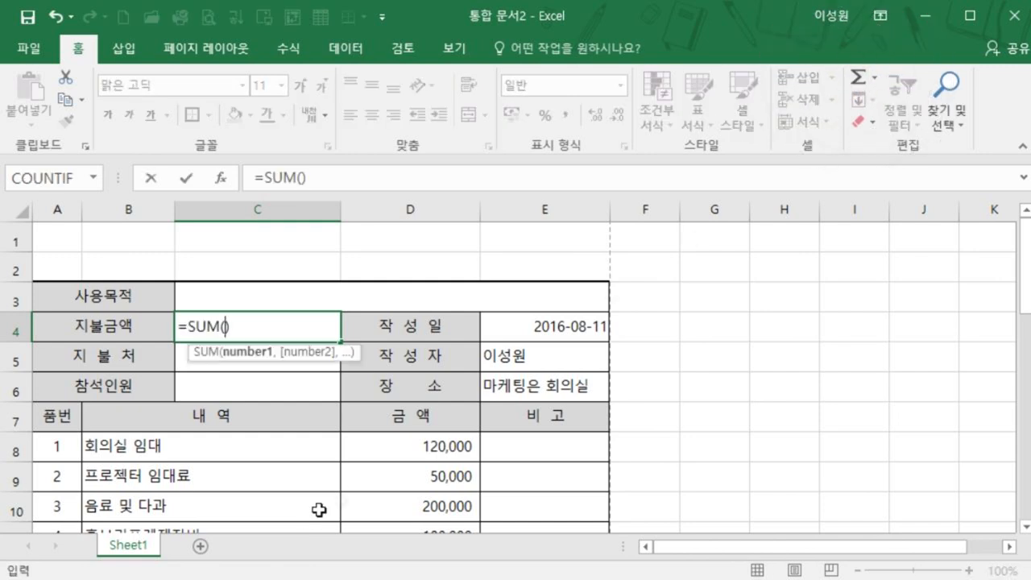
left_click_drag(401, 448, 395, 513)
scroll(399, 507, "up", 5)
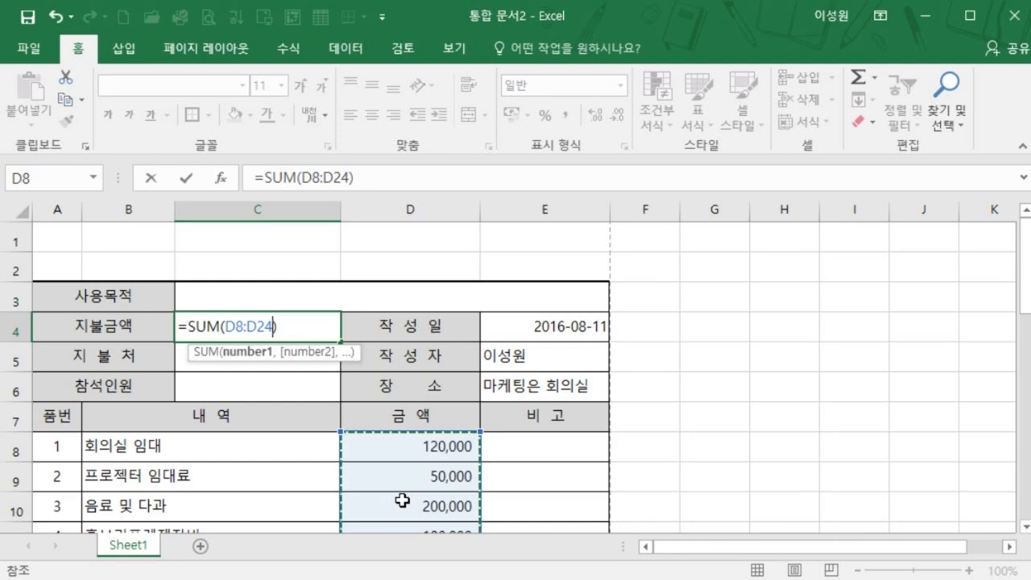
key("Return")
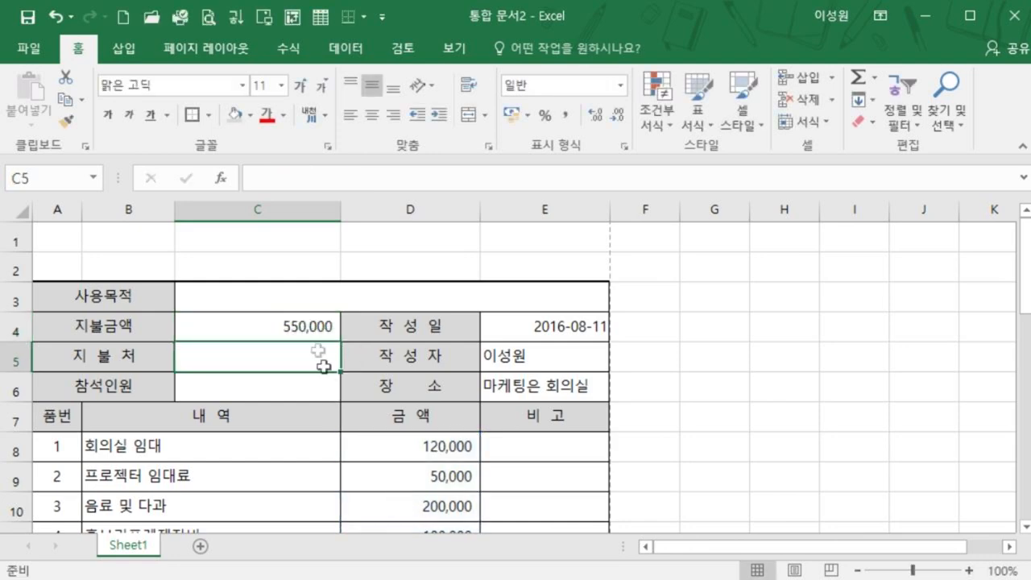
- Test the payment total by entering 1000000 in D12, and delete that amount again
scroll(357, 379, "down", 2)
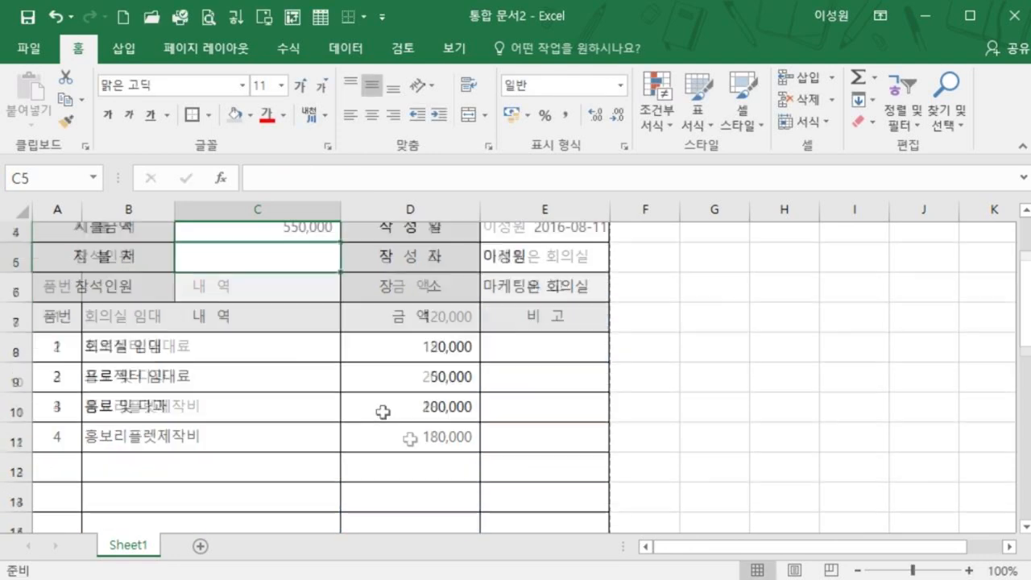
left_click(426, 396)
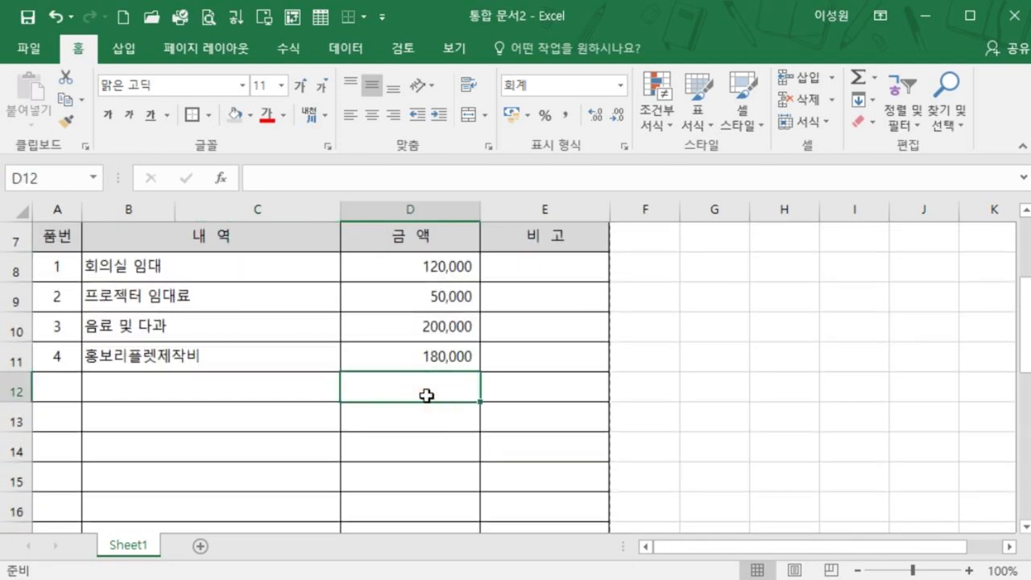
scroll(426, 395, "up", 2)
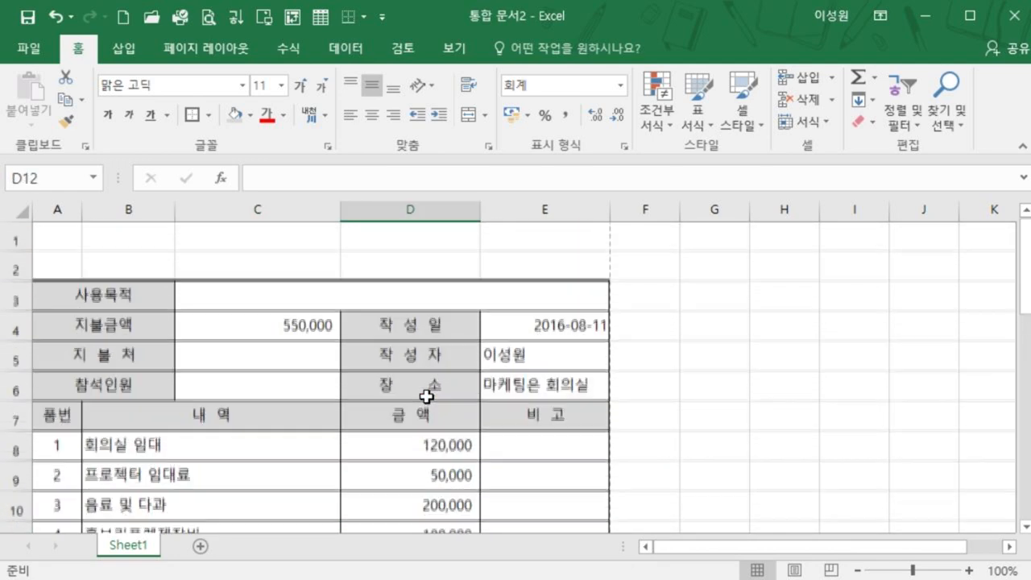
scroll(426, 396, "down", 1)
type("1000000")
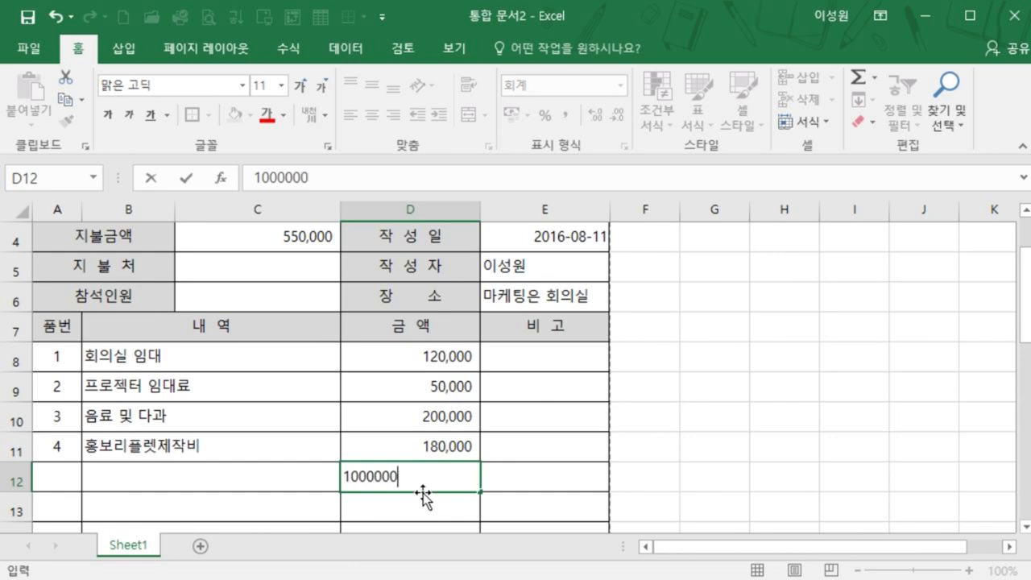
key("Return")
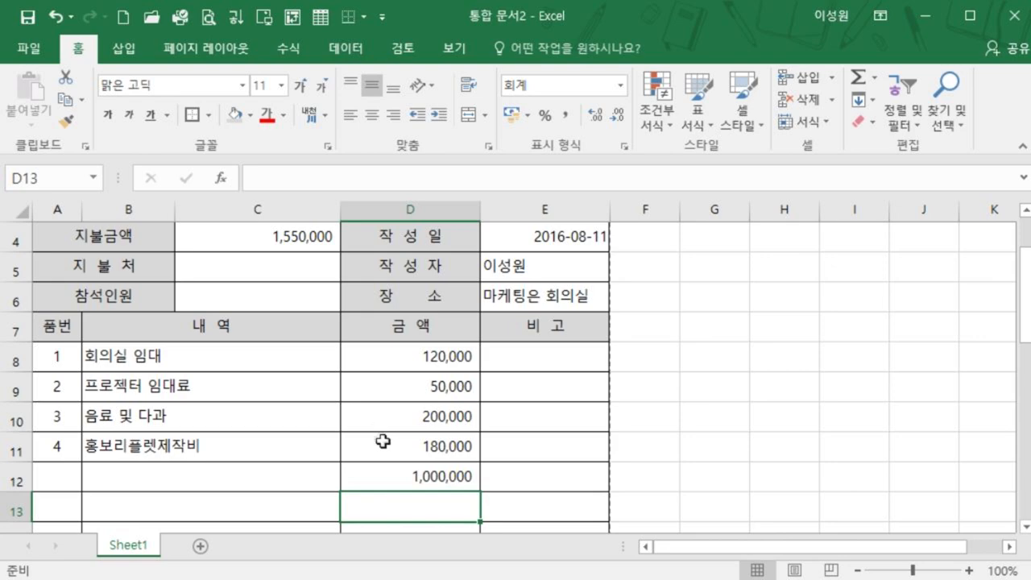
left_click(396, 483)
key("Delete")
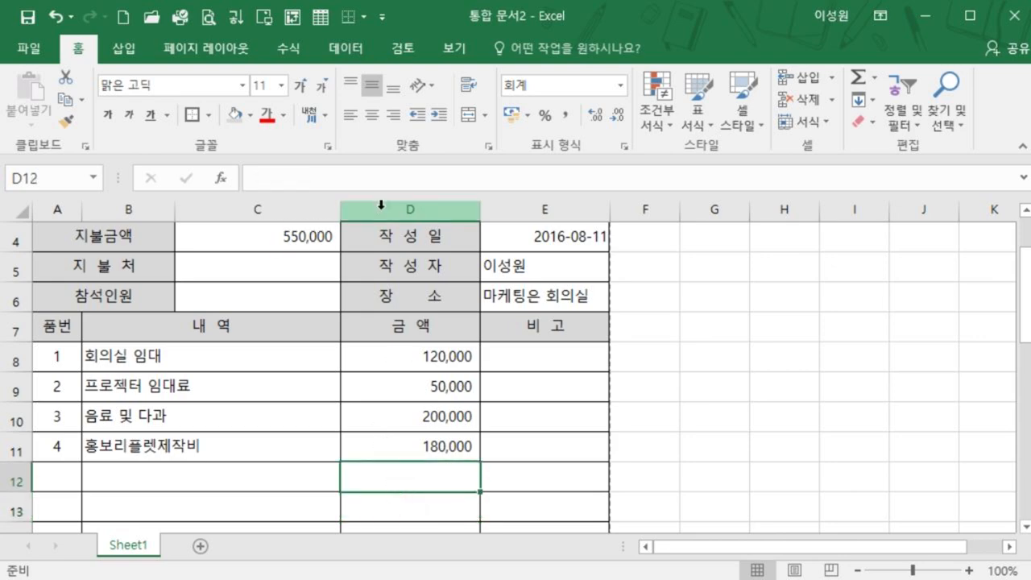
- Apply the Korean won (₩) accounting format to the payment amount in C4
left_click(308, 244)
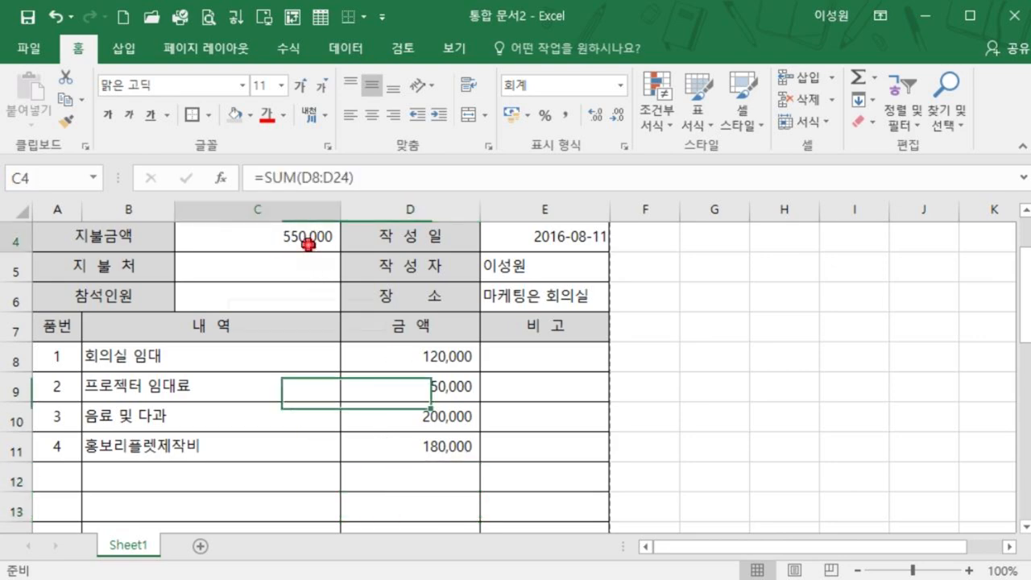
left_click(528, 115)
left_click(548, 139)
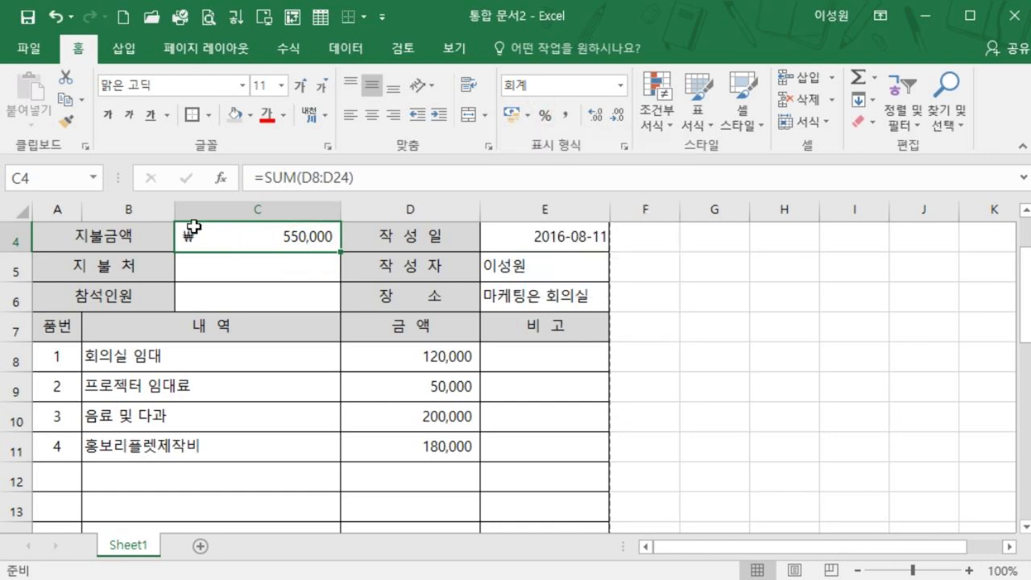
- Merge and center A29:E29 and A31:E31 below the table
scroll(232, 322, "up", 1)
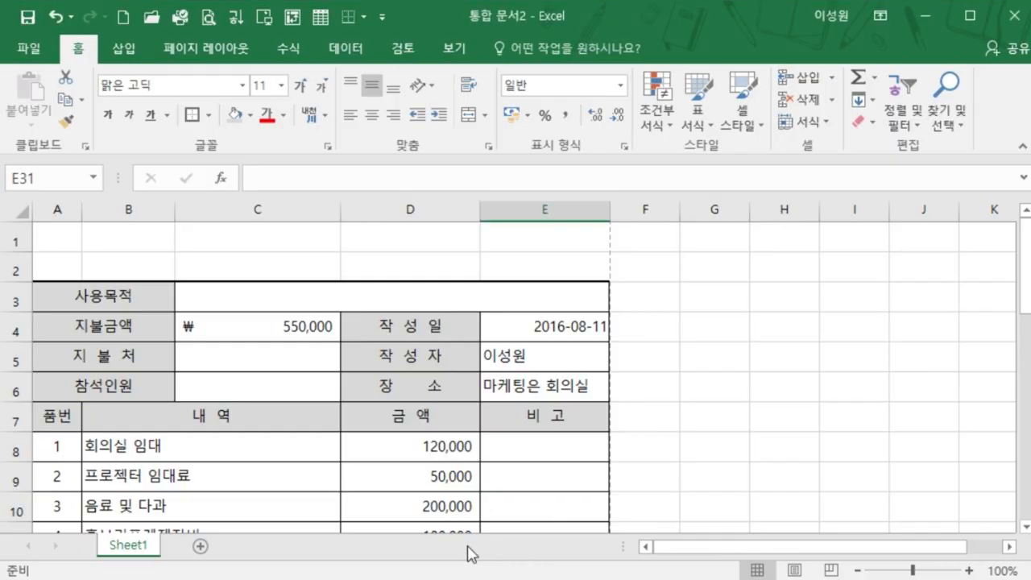
scroll(331, 473, "down", 8)
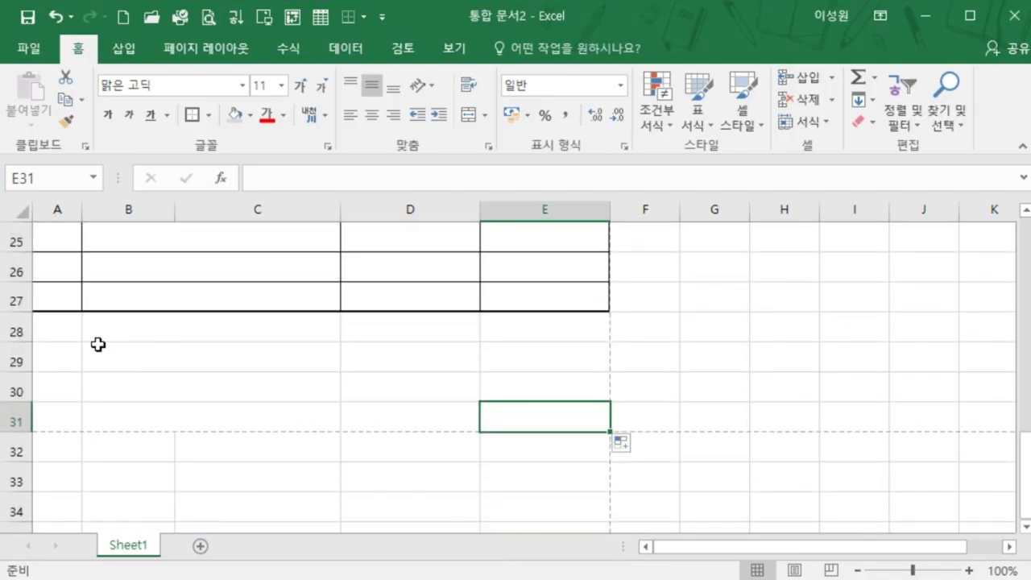
left_click(56, 353)
left_click_drag(57, 353, 527, 363)
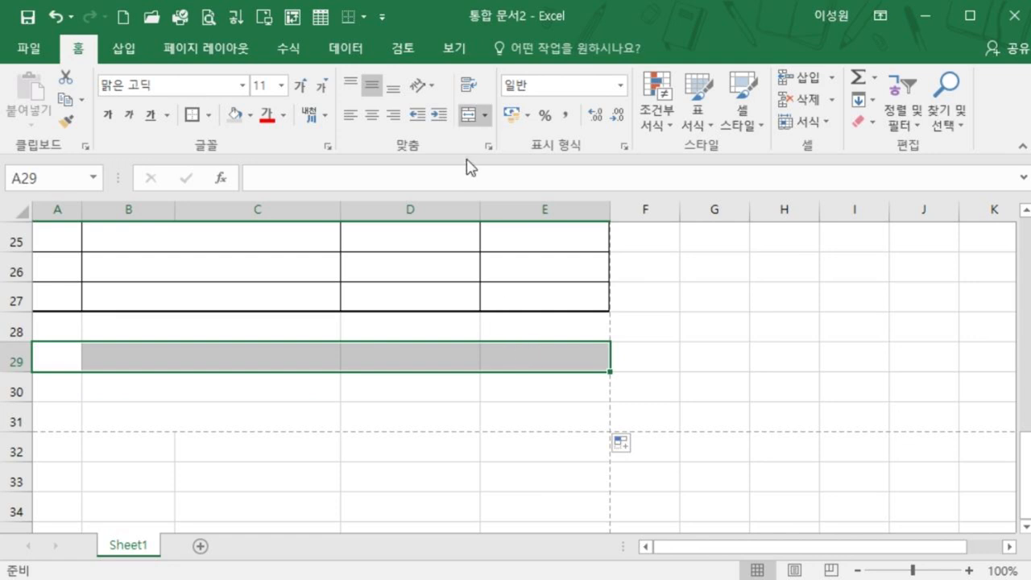
left_click(468, 118)
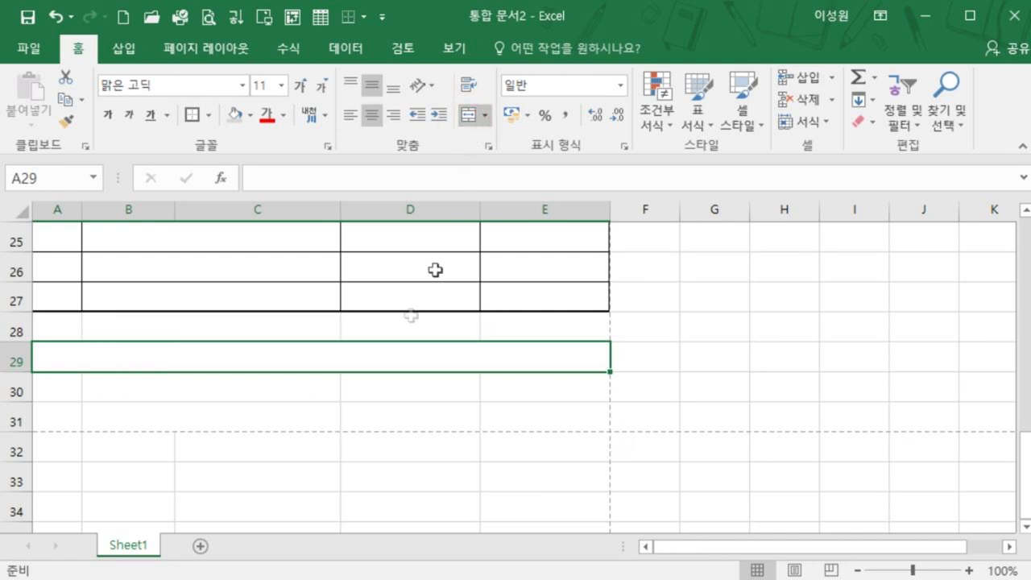
left_click_drag(53, 416, 603, 419)
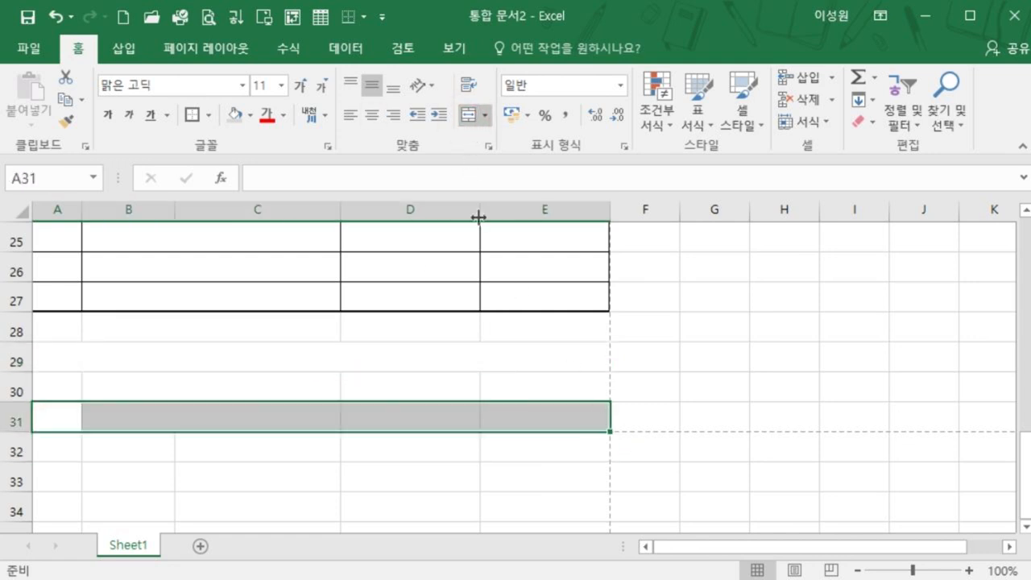
left_click(466, 118)
- Copy the closing sentence 위 지출 품의에 대한 사항을 허가해 주시기 바랍니다 from the finished sample form into A29
left_click(305, 357)
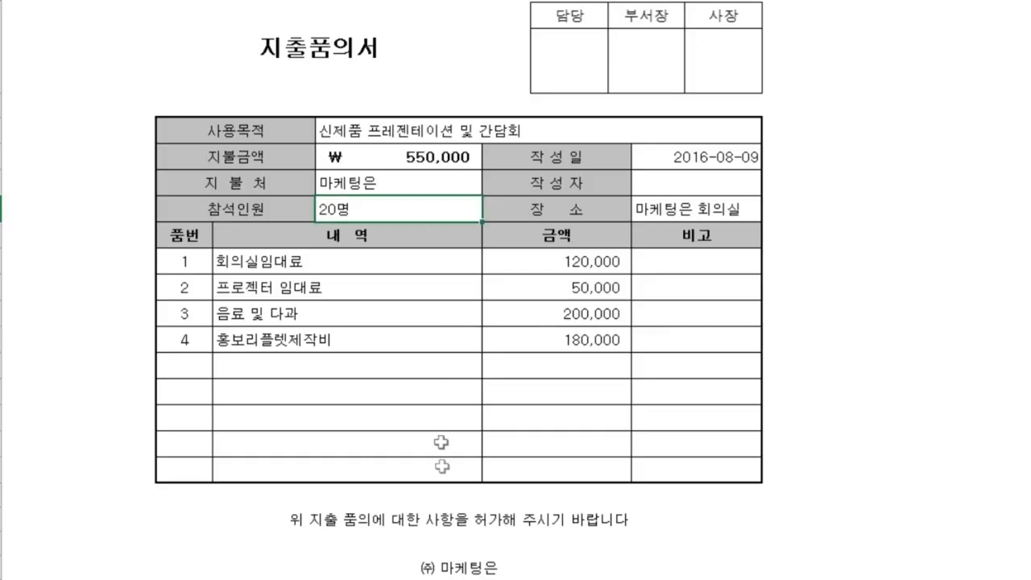
left_click_drag(406, 543, 409, 527)
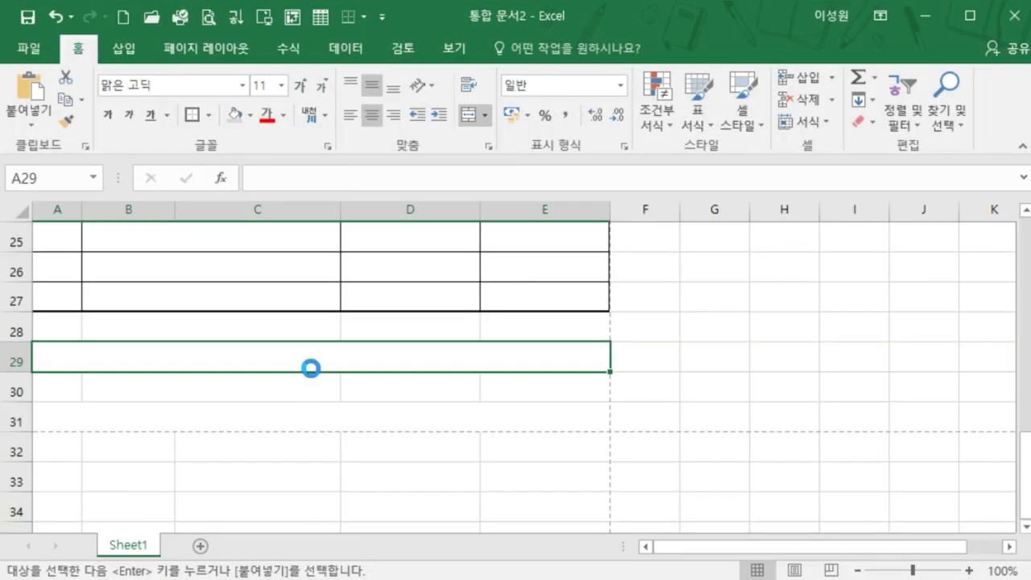
type("위 지출 품의에 대한 사항을 허가해 주시기 바랍니다")
- Enter the company name ㈜ 마케팅은 in the merged cell A31
left_click(315, 412)
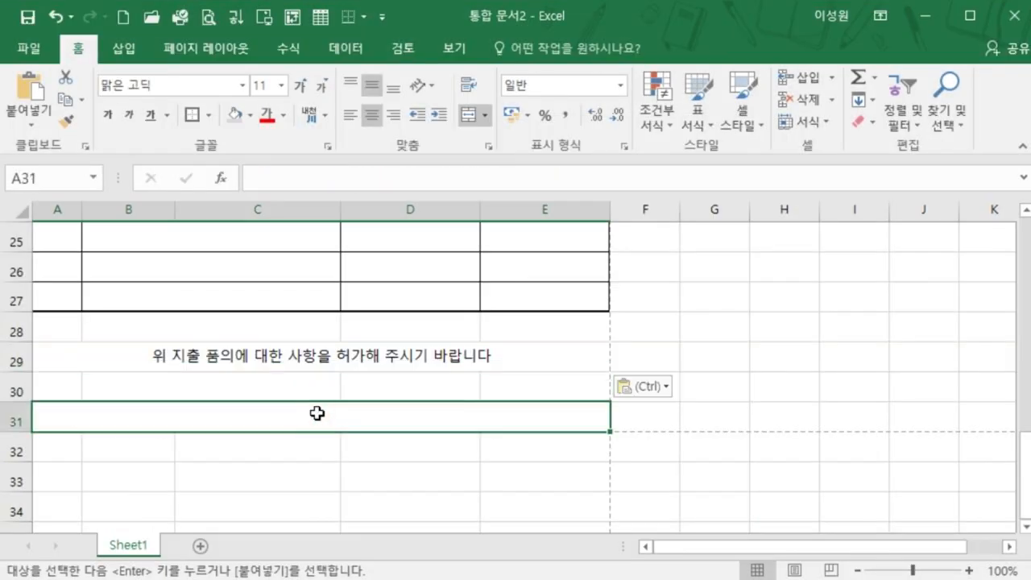
type("(주")
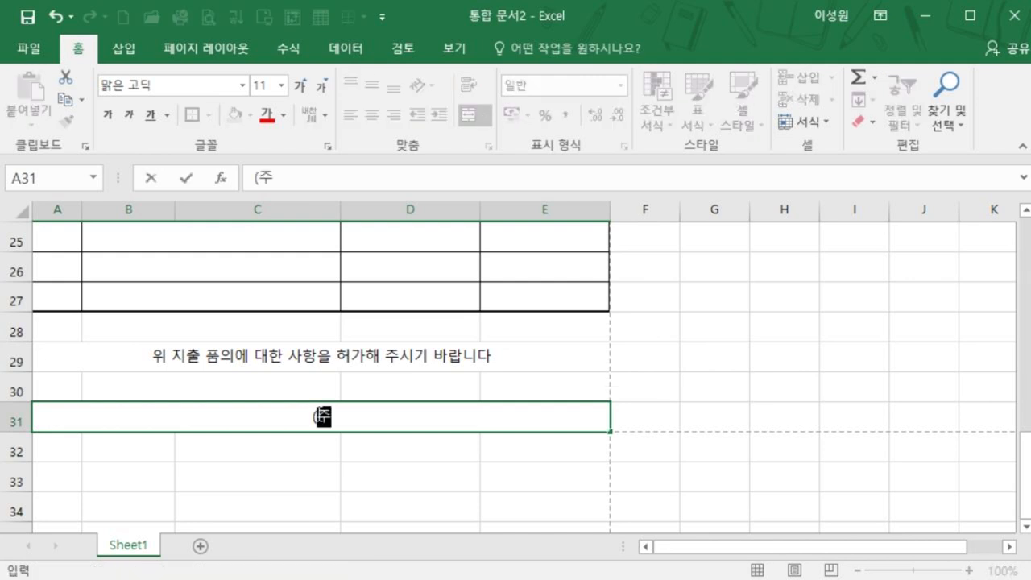
type(") 마케팅은")
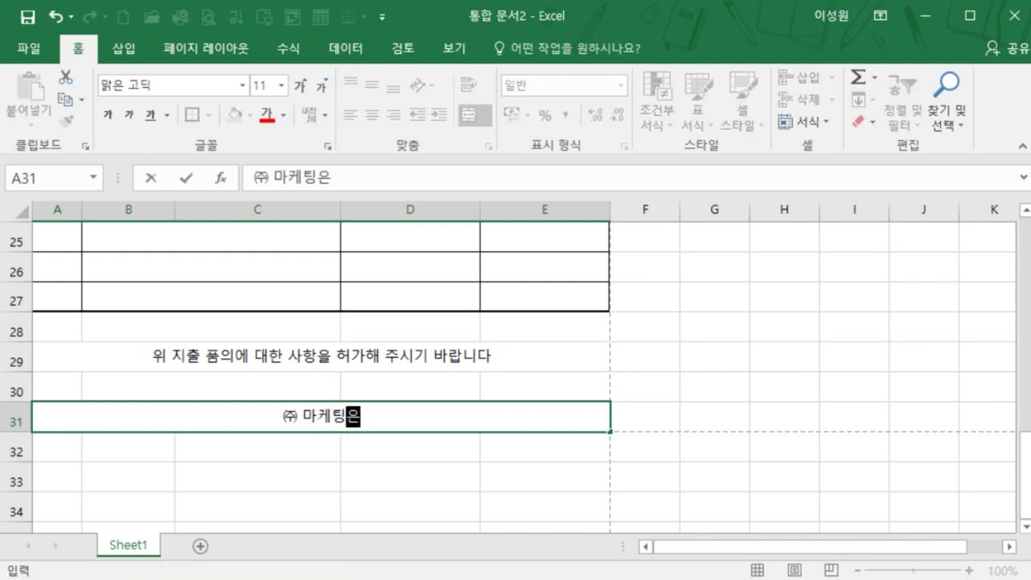
key("Return")
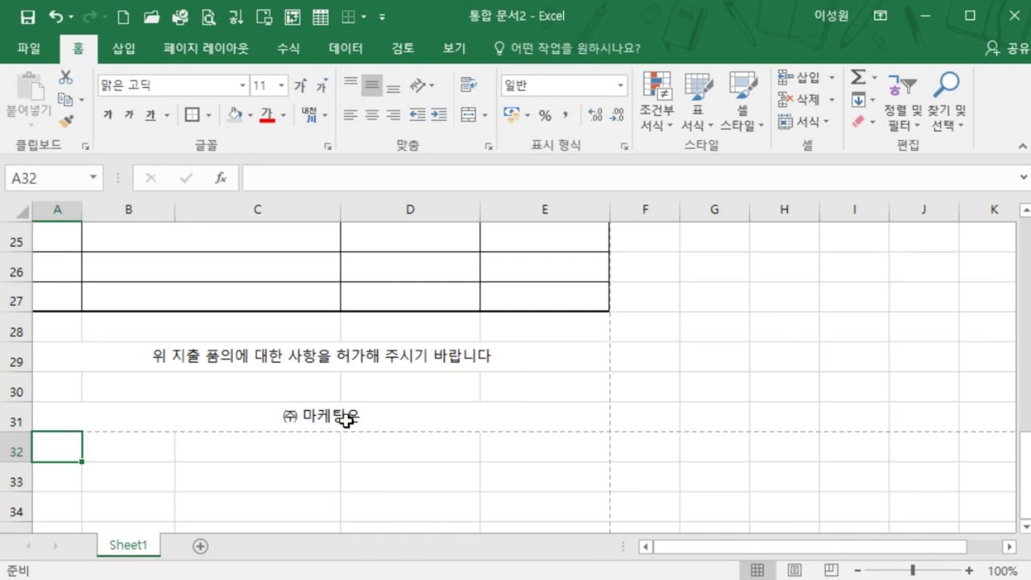
left_click(299, 416)
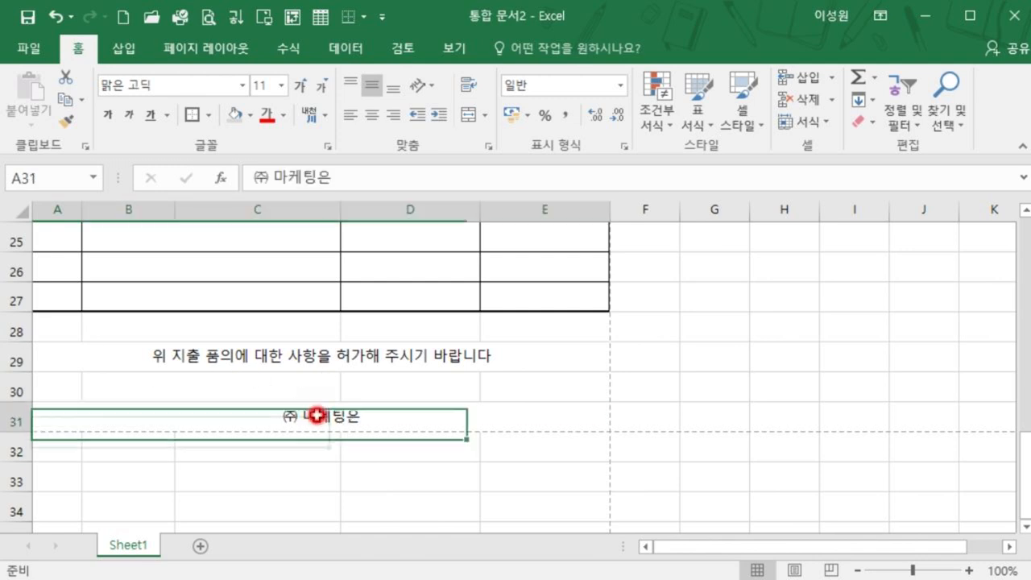
left_click(287, 357)
- Make row 1 taller and enter the title 지출 품의서 in B1
scroll(320, 360, "up", 8)
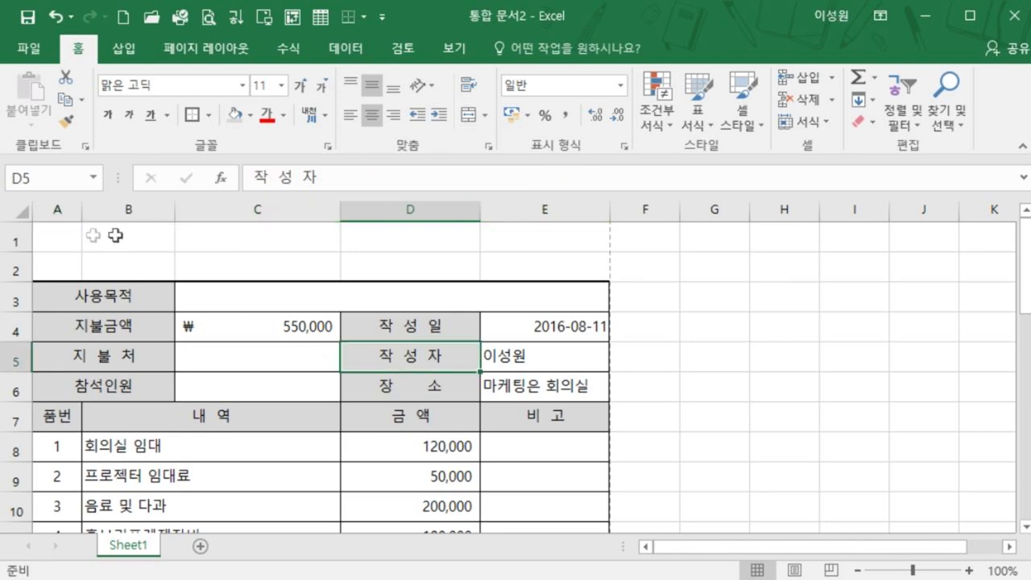
left_click_drag(20, 252, 13, 303)
left_click(56, 274)
left_click(164, 283)
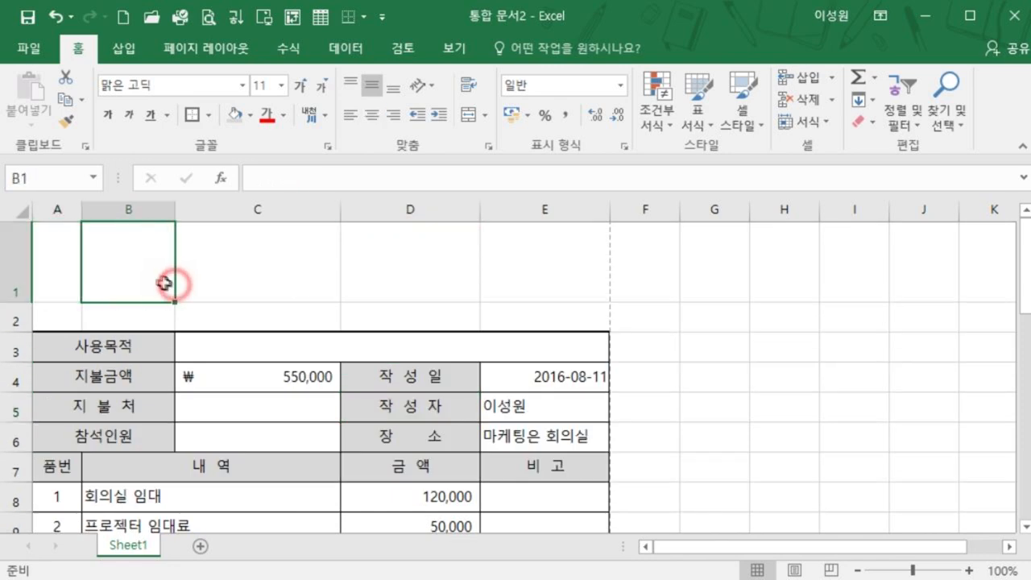
type("지출 품의서")
key("ctrl+Return")
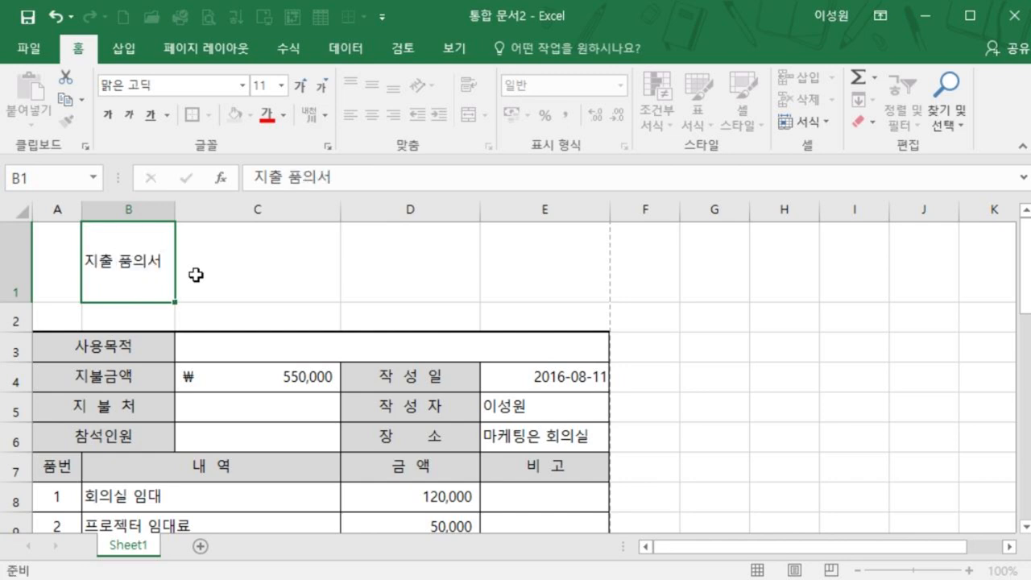
key("Down")
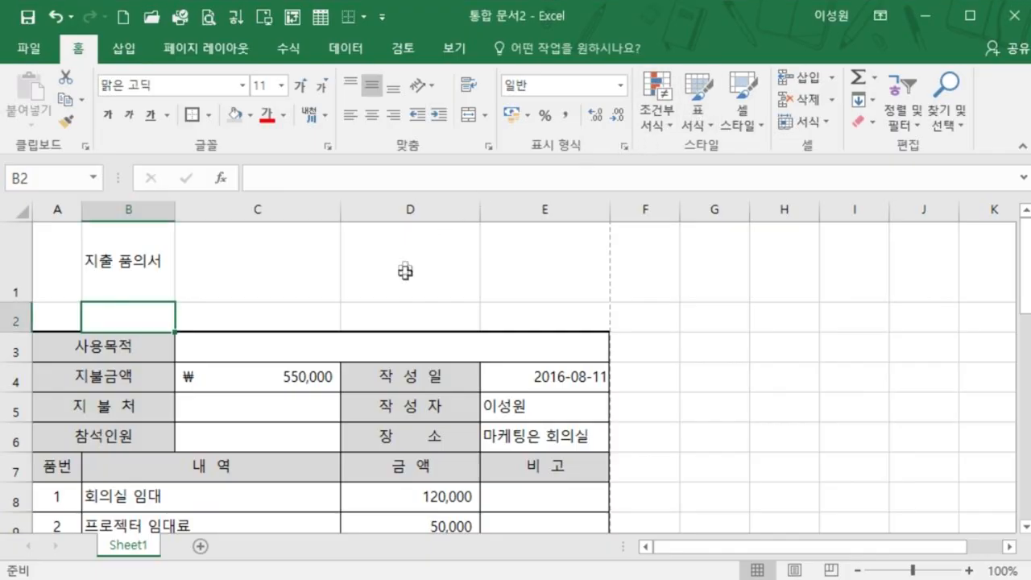
left_click_drag(405, 272, 548, 271)
left_click(441, 270)
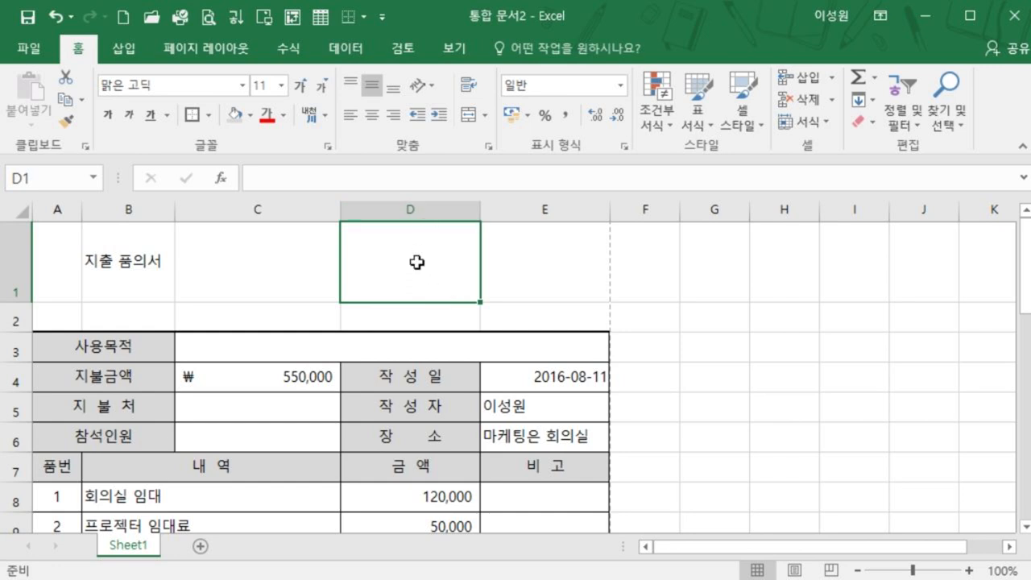
- Add a new worksheet and enter the approval headings 담당, 부서 and 사장 in A1:C1
left_click(200, 546)
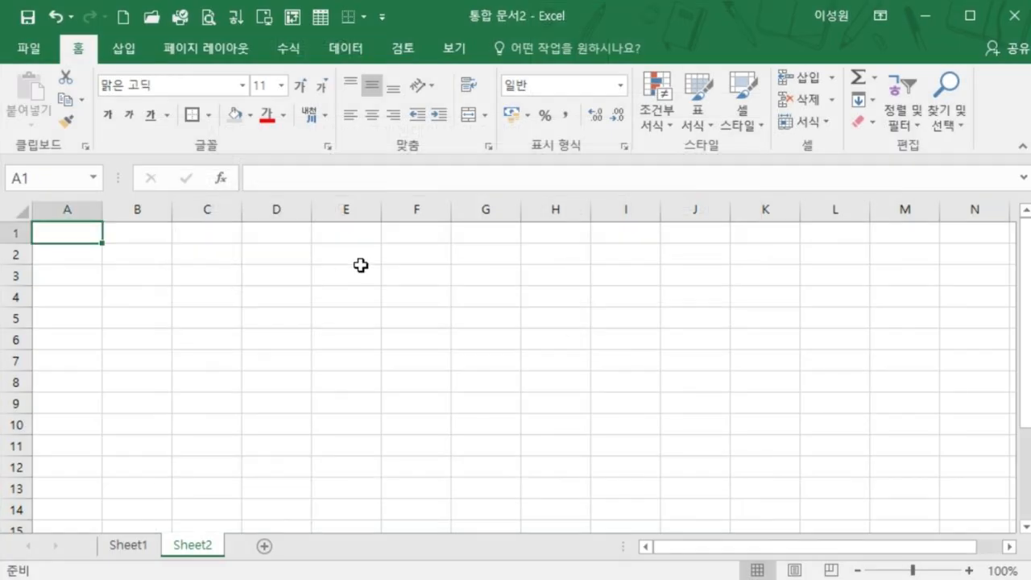
type("담당")
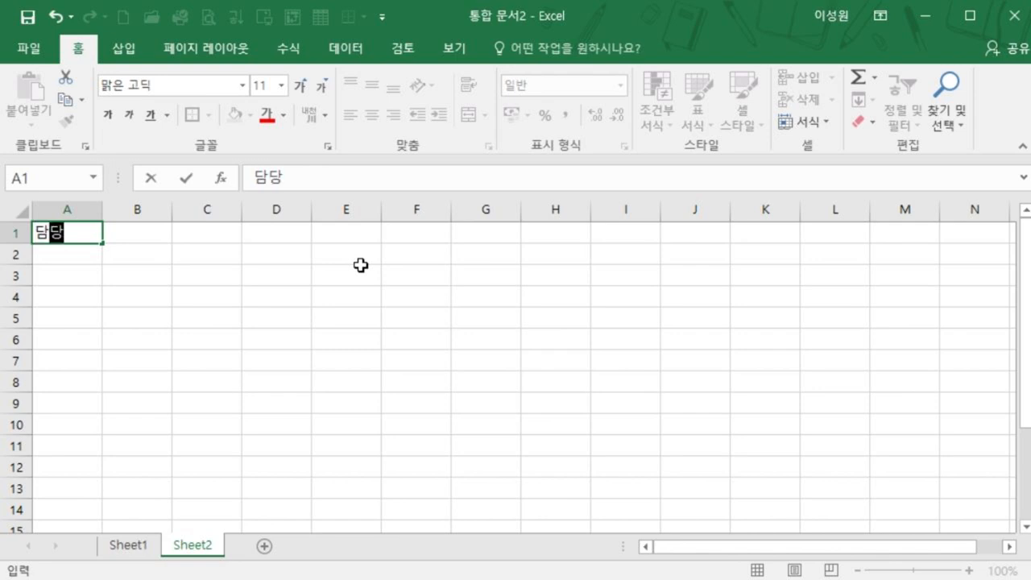
key("Tab")
type("부서")
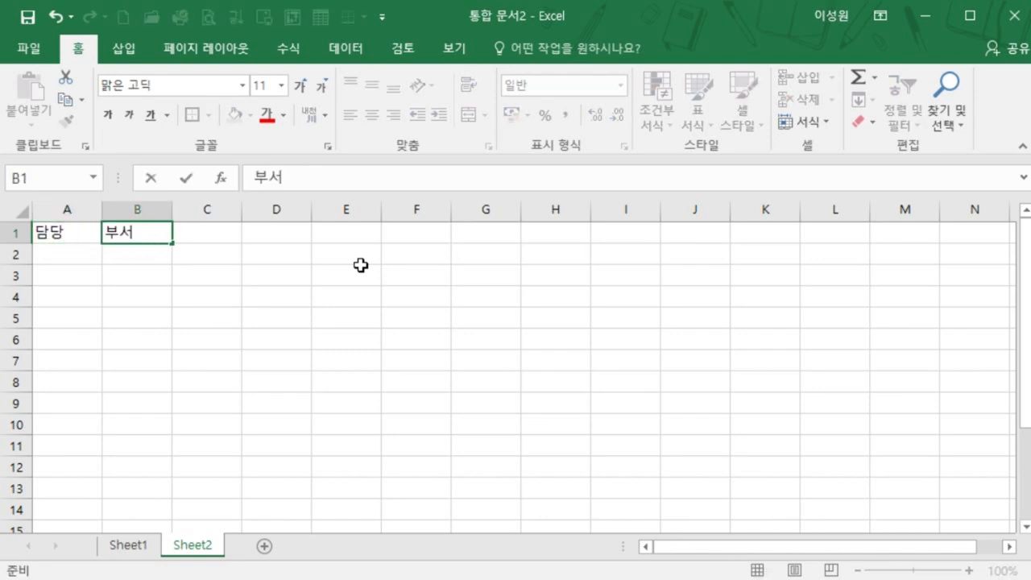
key("Tab")
type("사장")
key("Return")
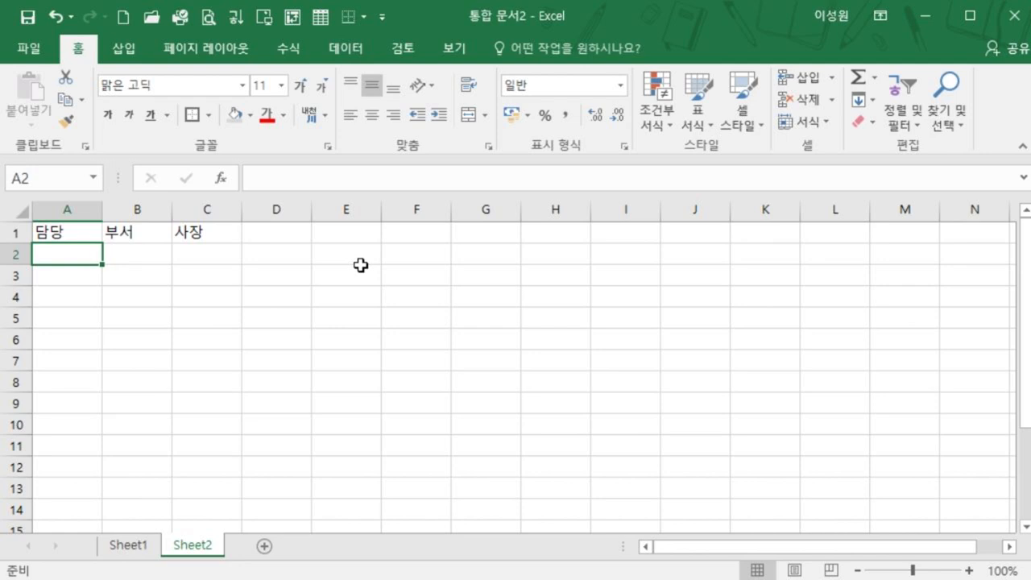
- Make row 2 of Sheet2 taller for the approval signatures and centre the contents of A1:C2 horizontally
left_click_drag(21, 269, 17, 306)
left_click_drag(85, 233, 201, 300)
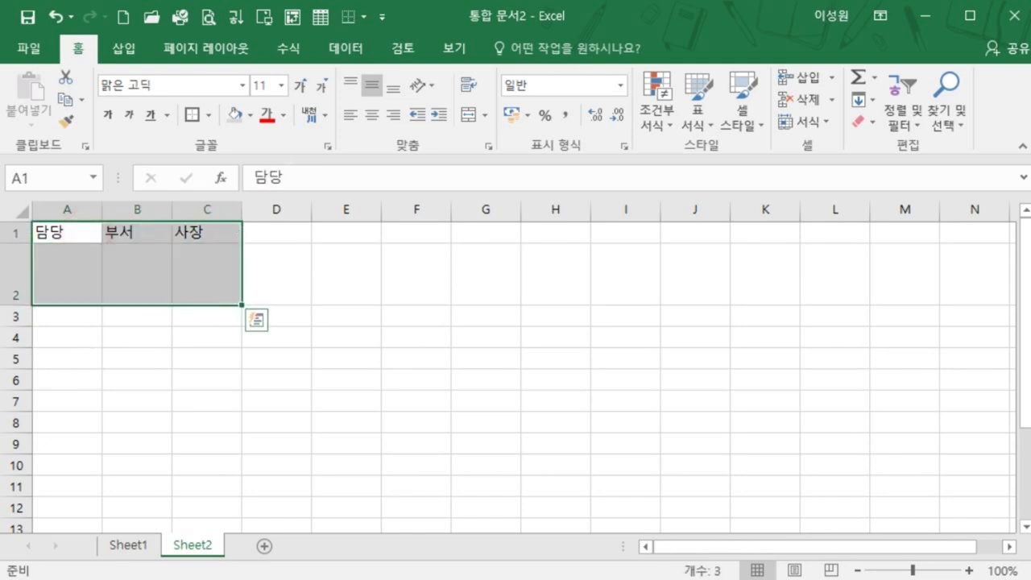
left_click(372, 113)
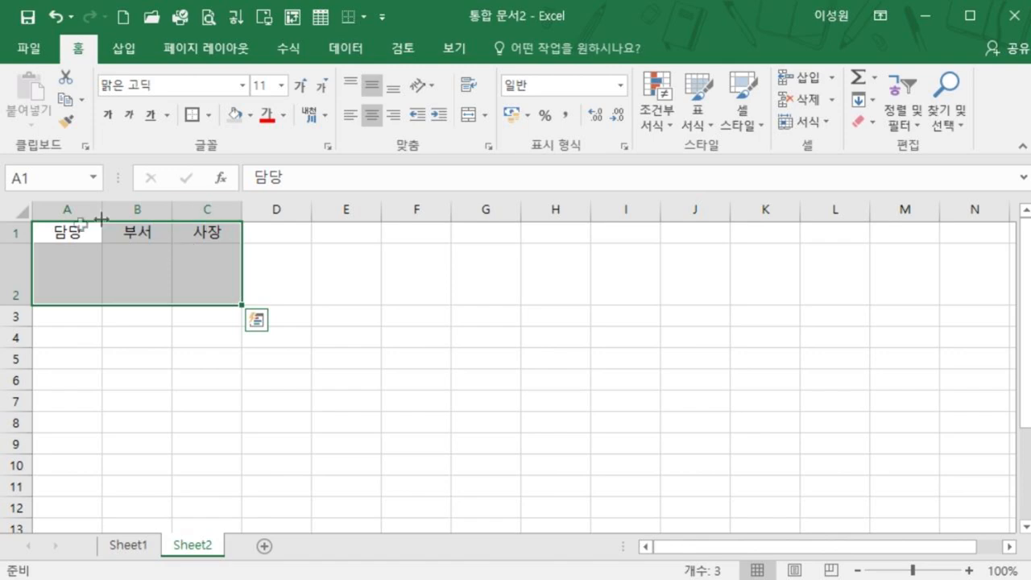
- Apply all borders to the approval box in A1:C2
left_click(207, 115)
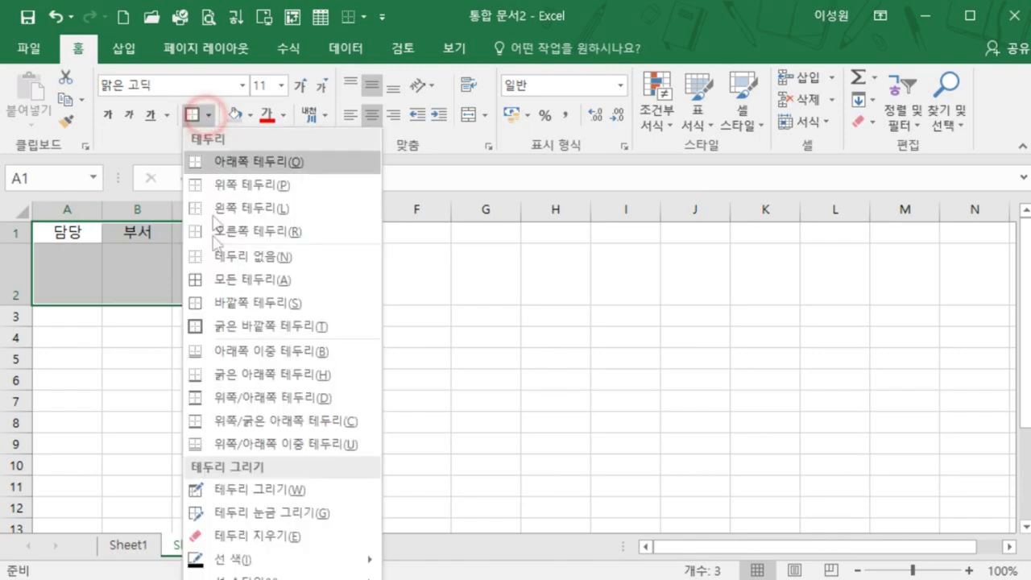
left_click(233, 280)
left_click(299, 299)
left_click(301, 335)
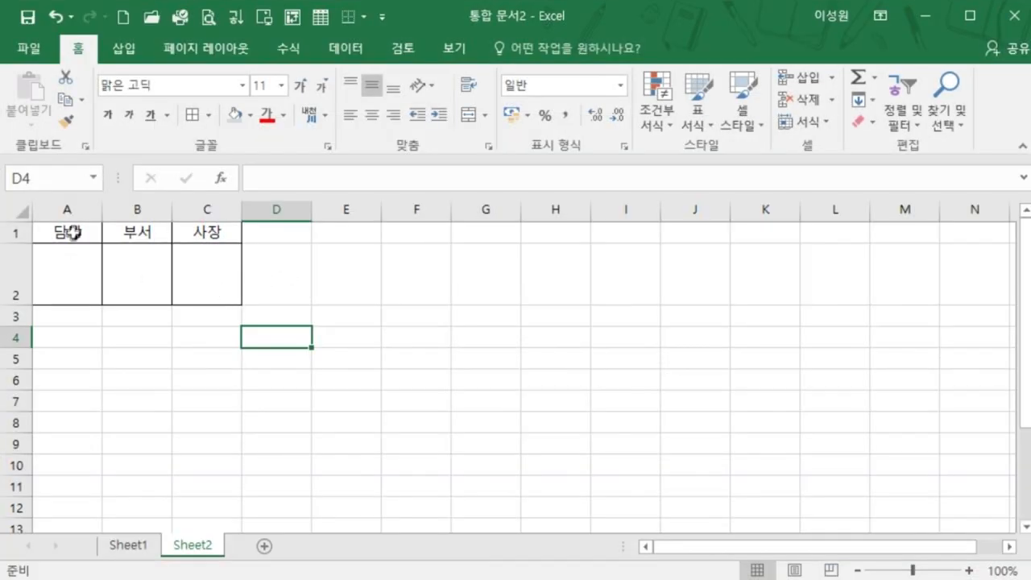
- Copy the approval box A1:C2 from Sheet2 and go to Sheet1
left_click_drag(73, 233, 185, 277)
key("ctrl+c")
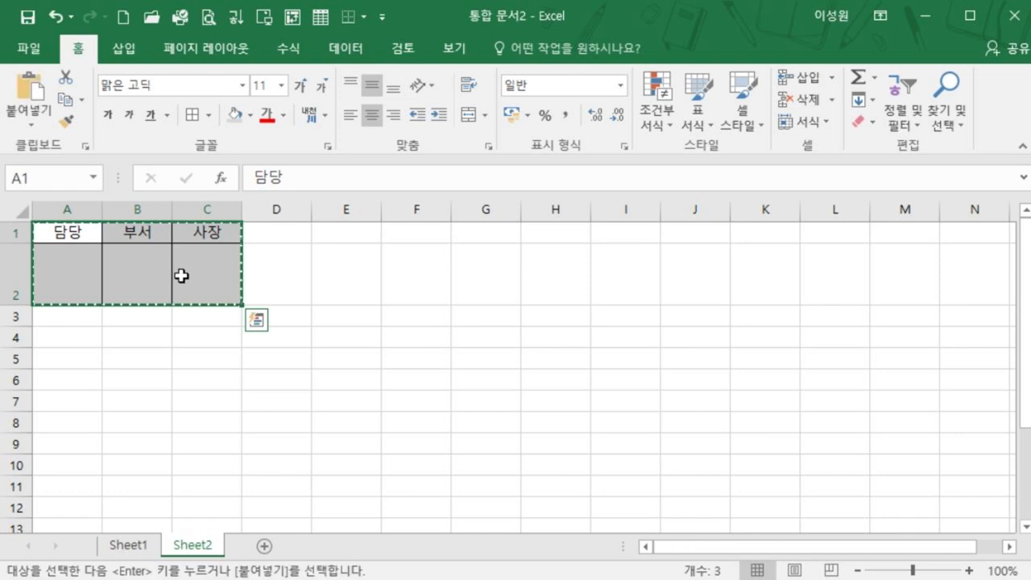
left_click(139, 548)
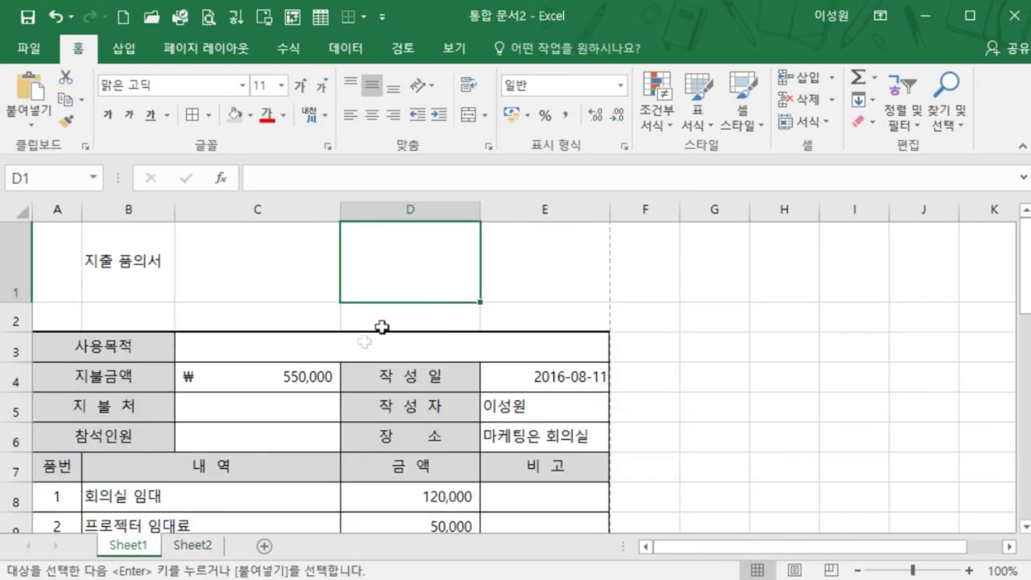
- Try pasting the copied approval box as ordinary cells at D1, and undo the paste
key("ctrl+v")
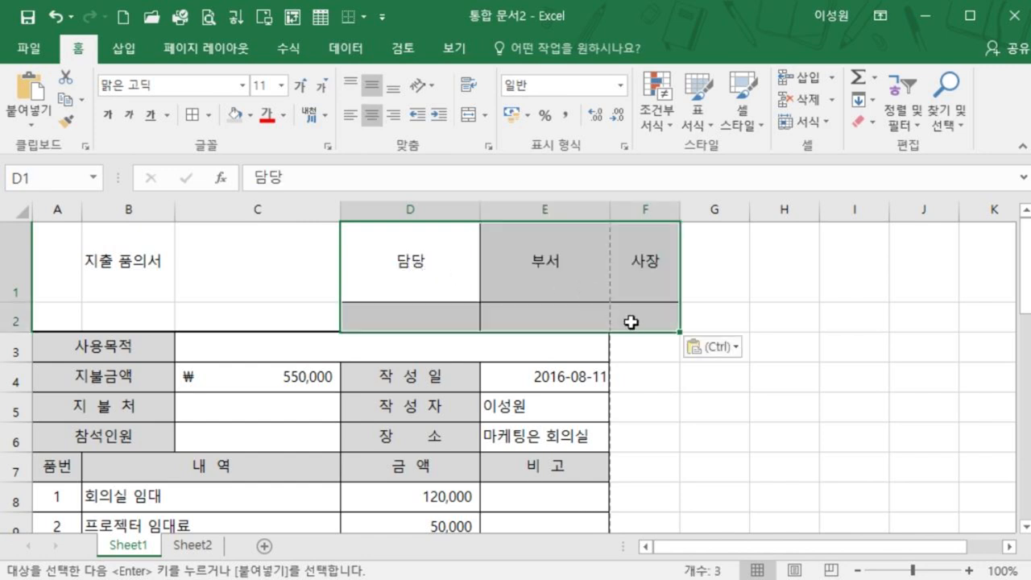
key("ctrl+z")
- Paste the copied approval box as a picture at D1 of Sheet1
left_click(387, 258)
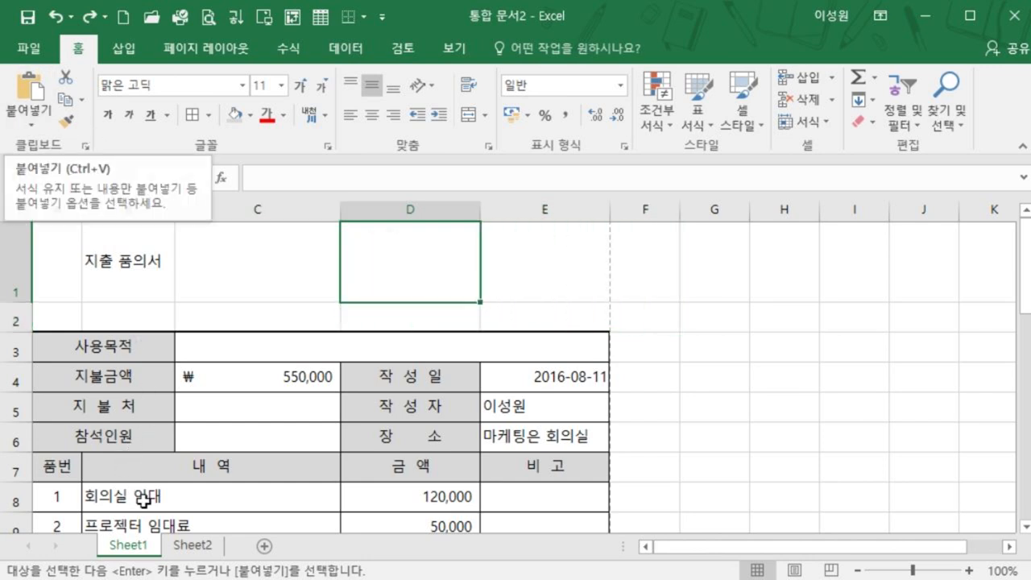
left_click(34, 125)
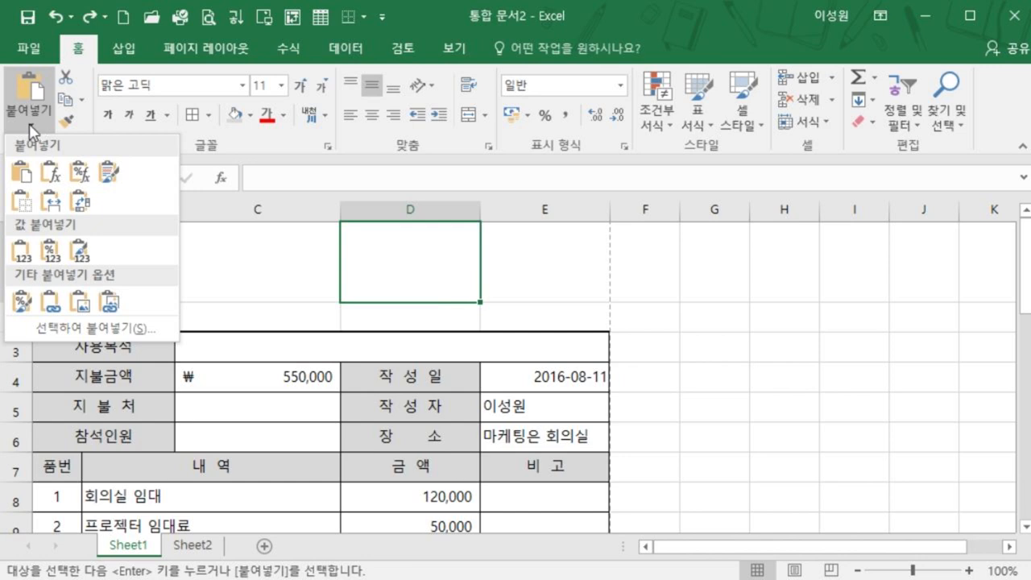
left_click(79, 309)
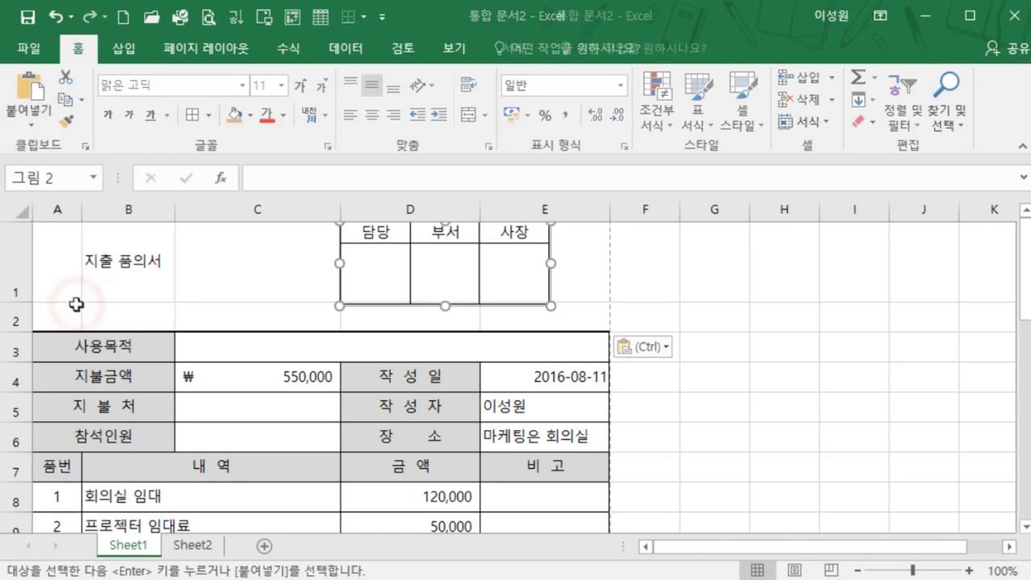
- Move the approval box picture so it sits just above the table, flush with the outer edge of column E
left_click(628, 290)
left_click(505, 286)
left_click_drag(506, 287, 557, 326)
left_click_drag(501, 317, 503, 280)
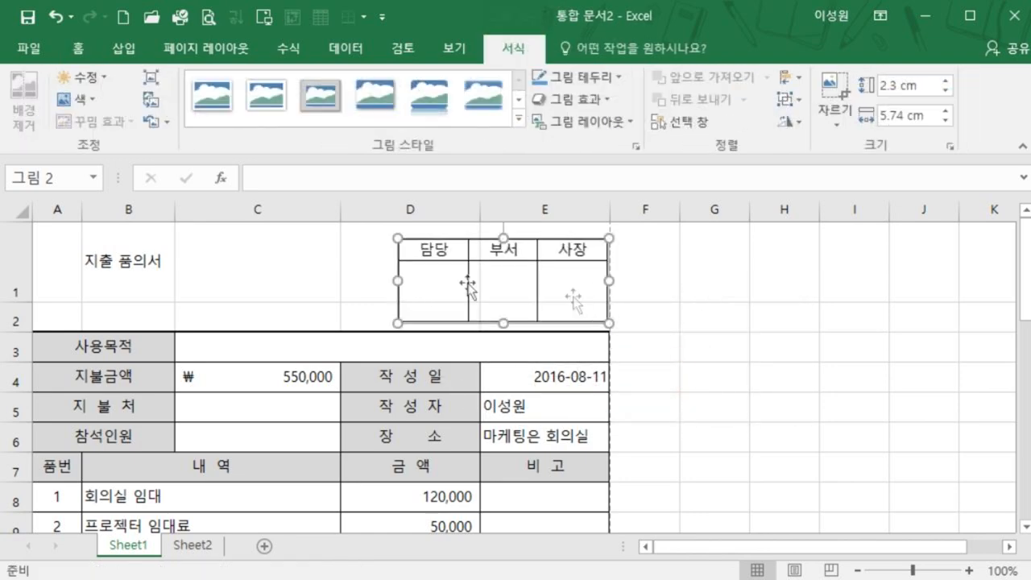
- Merge and centre A1:C1 for the title 지출 품의서 and enlarge its font to 24 pt
left_click_drag(49, 268, 262, 260)
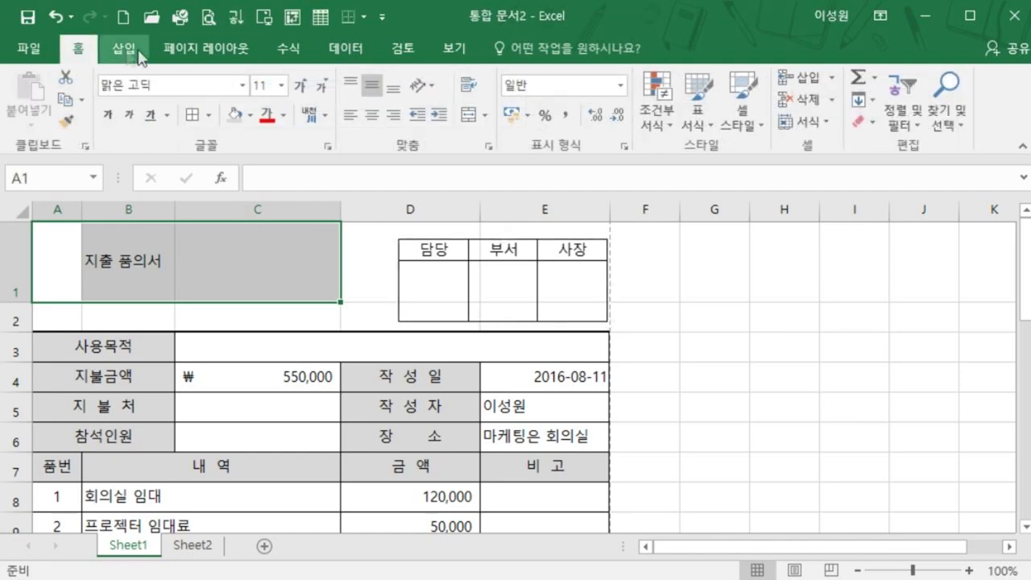
left_click(467, 116)
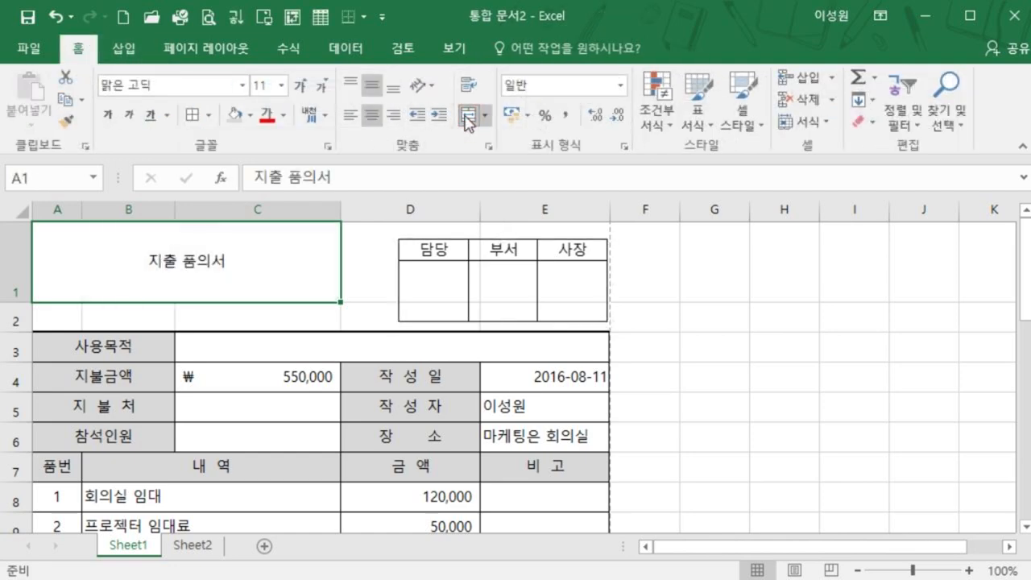
left_click(297, 86)
left_click(297, 86)
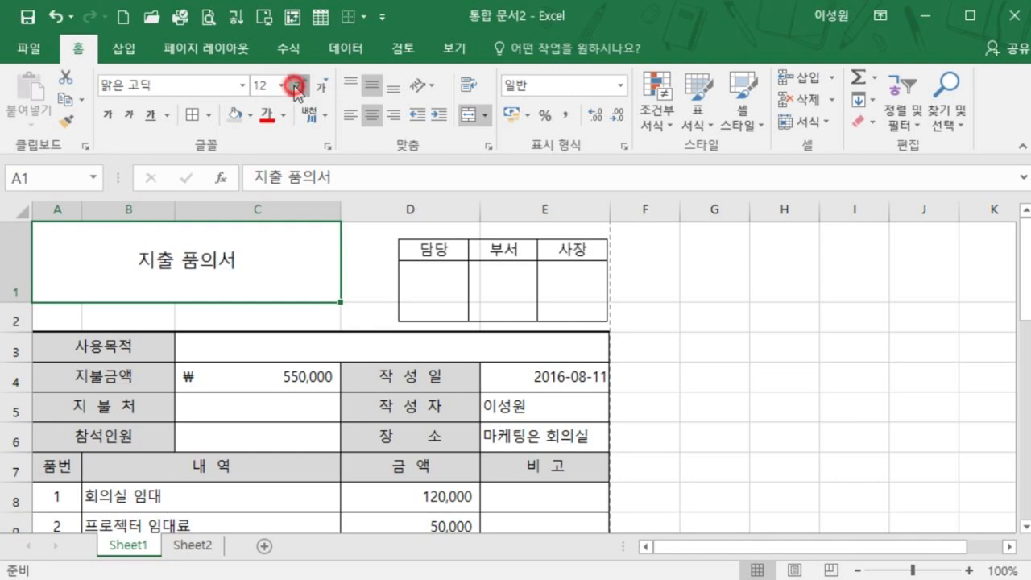
left_click(297, 86)
left_click(298, 86)
left_click(297, 86)
left_click(297, 86)
left_click(296, 85)
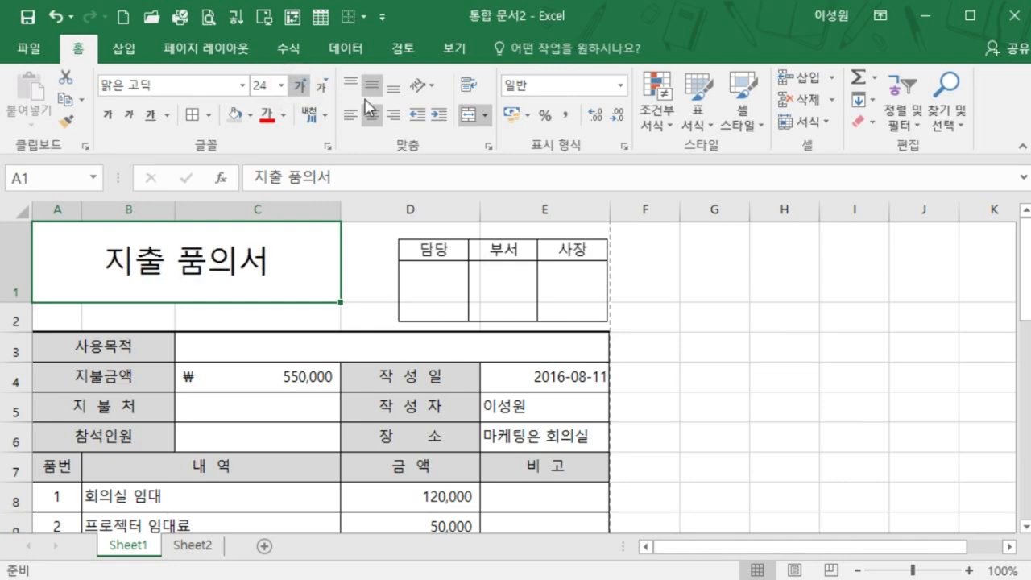
left_click(718, 290)
- Review the whole form on the sheet and check its page layout in the print preview
scroll(499, 421, "down", 6)
scroll(500, 421, "down", 2)
scroll(500, 420, "up", 8)
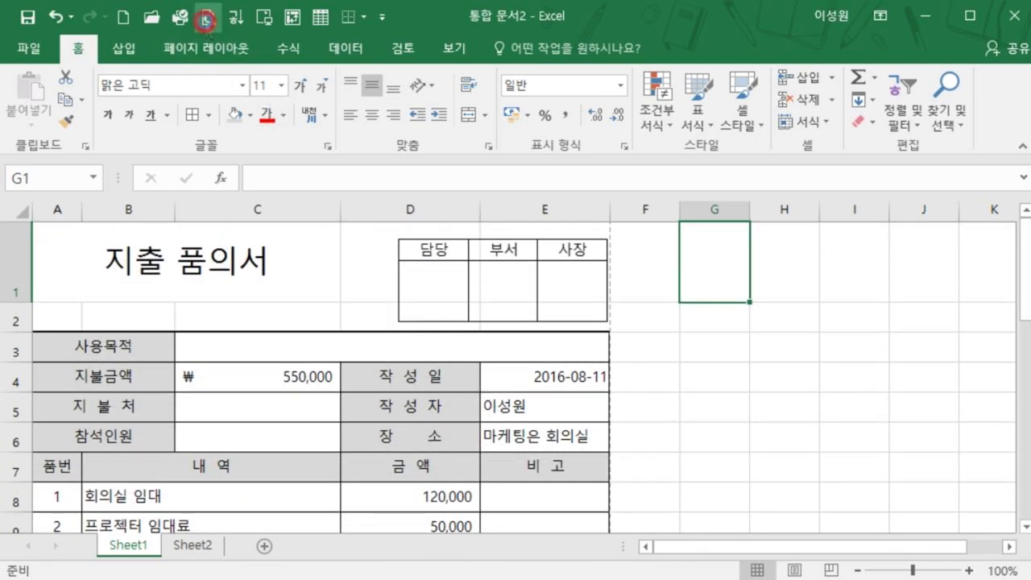
left_click(208, 15)
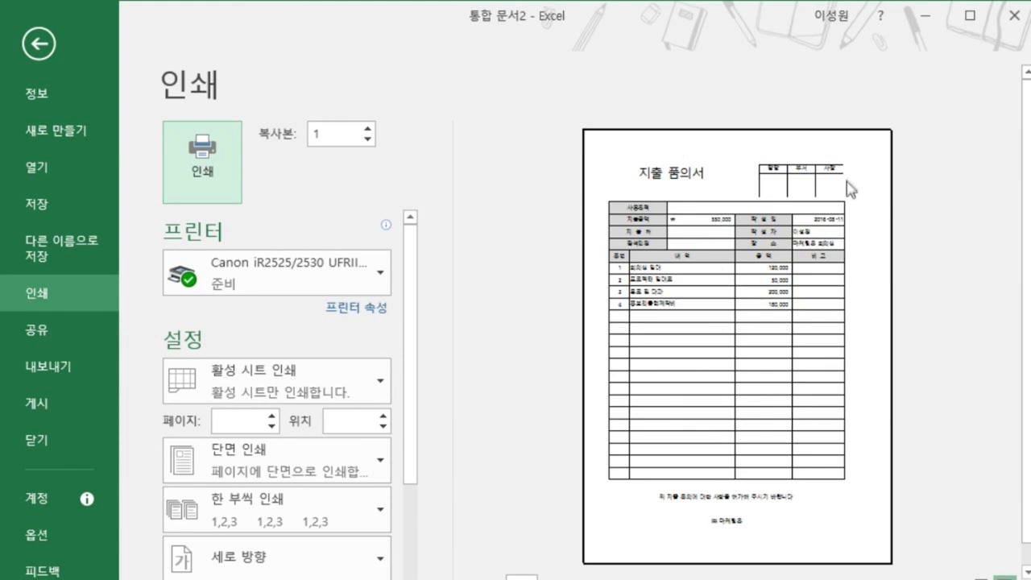
scroll(863, 201, "down", 1)
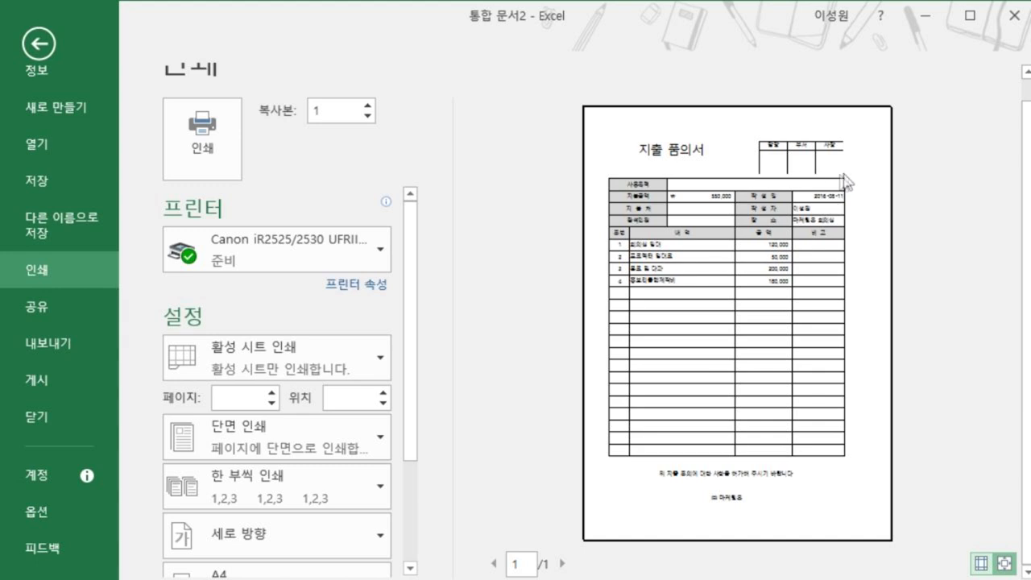